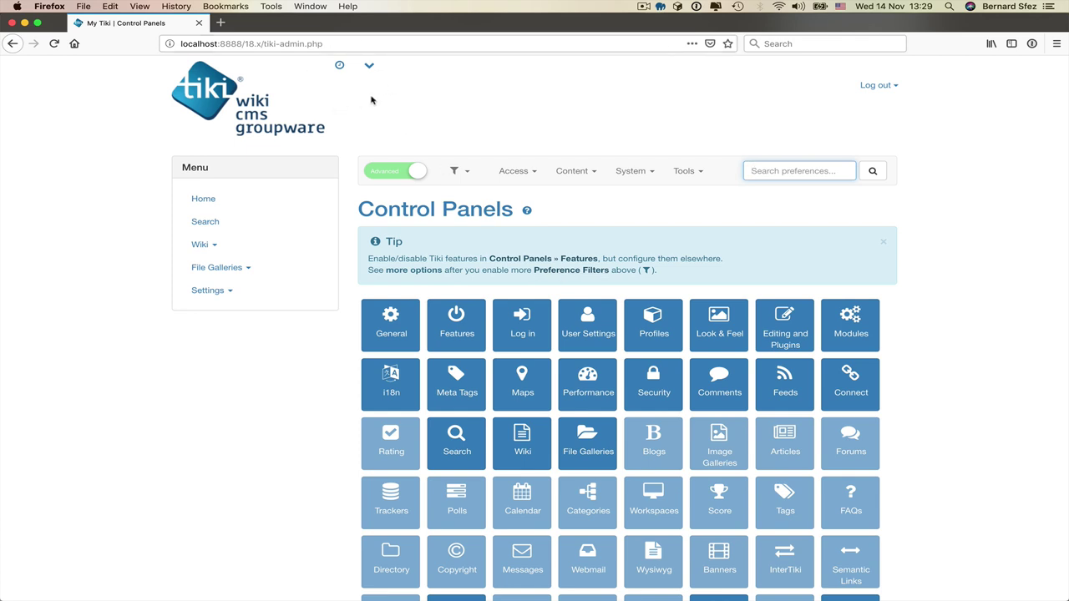
Open module administration and unassign the quickadmin module from the Top zone, confirming the removal.
left_click(201, 299)
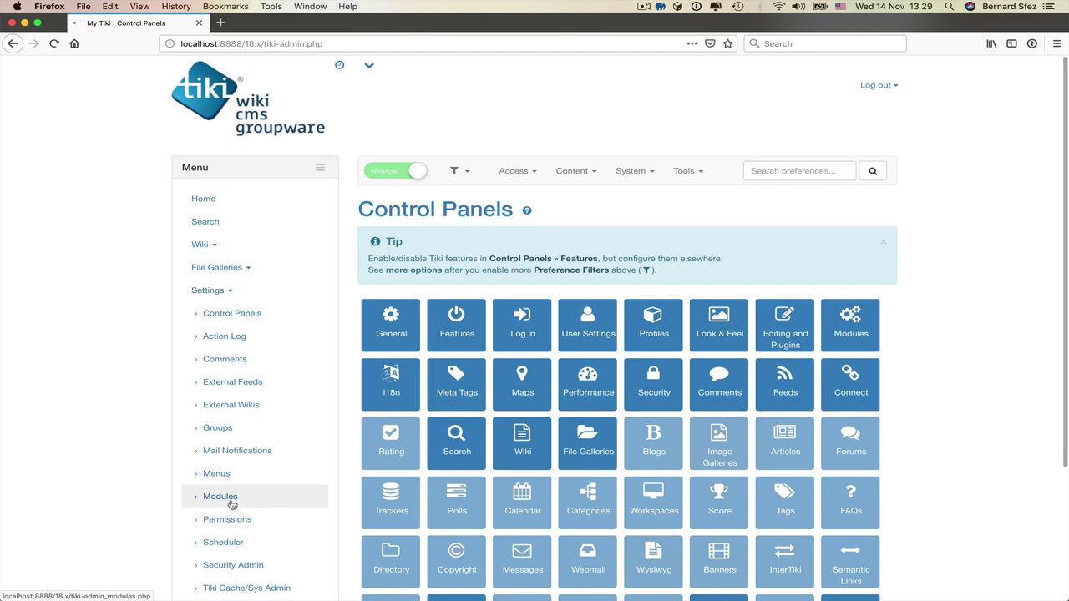
left_click(220, 497)
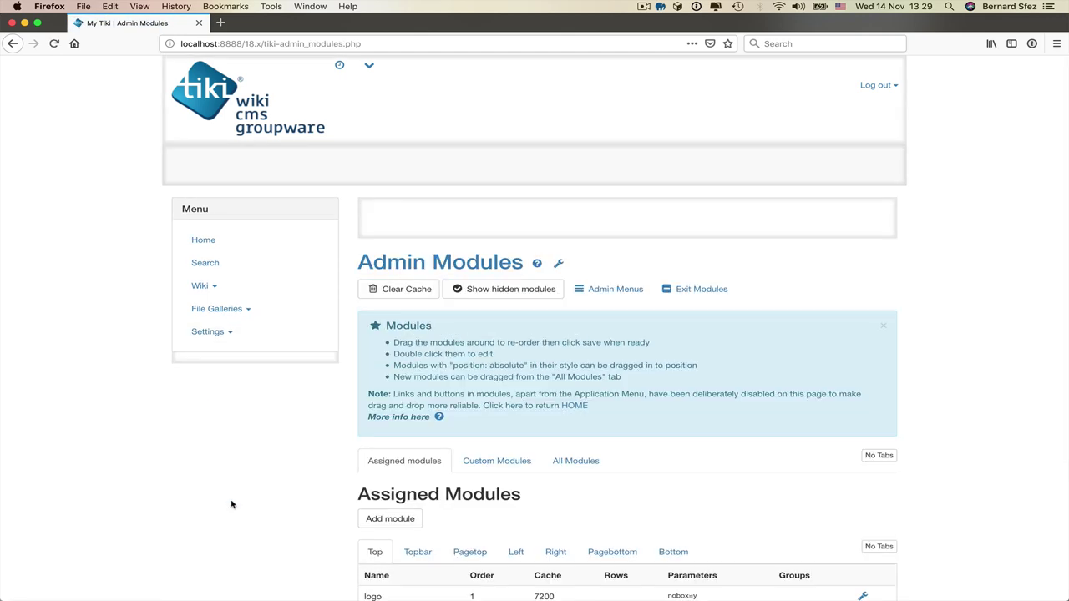
scroll(232, 505, "down", 3)
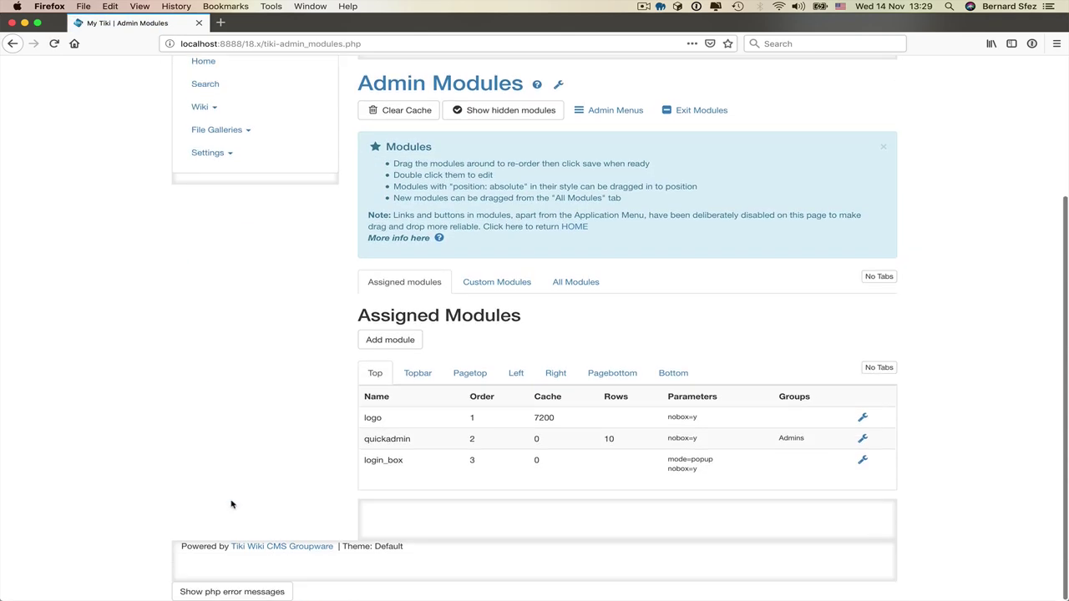
mouse_move(860, 441)
left_click(814, 466)
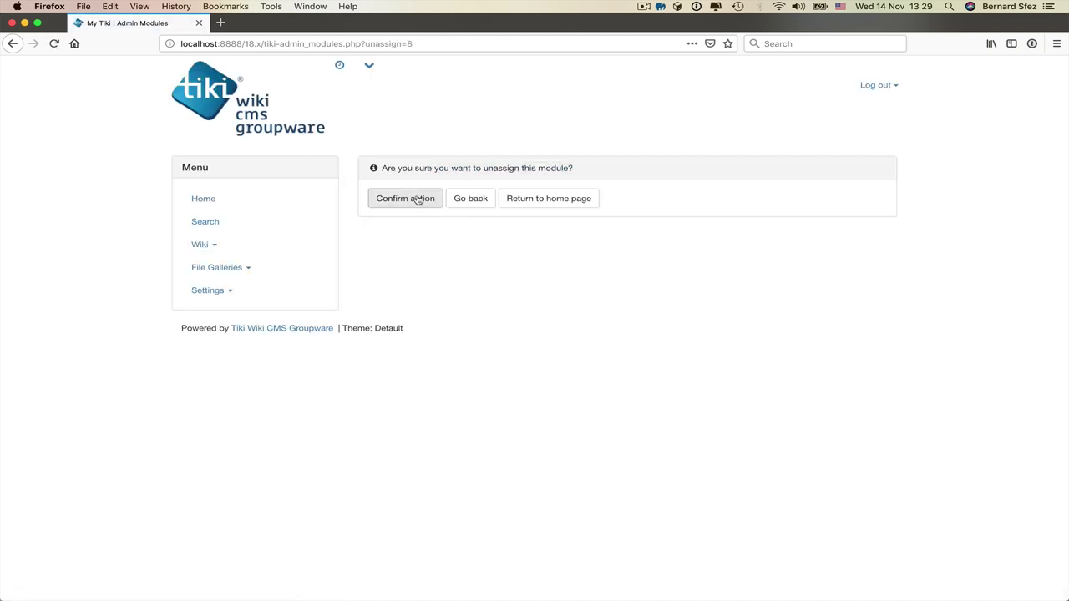
left_click(417, 199)
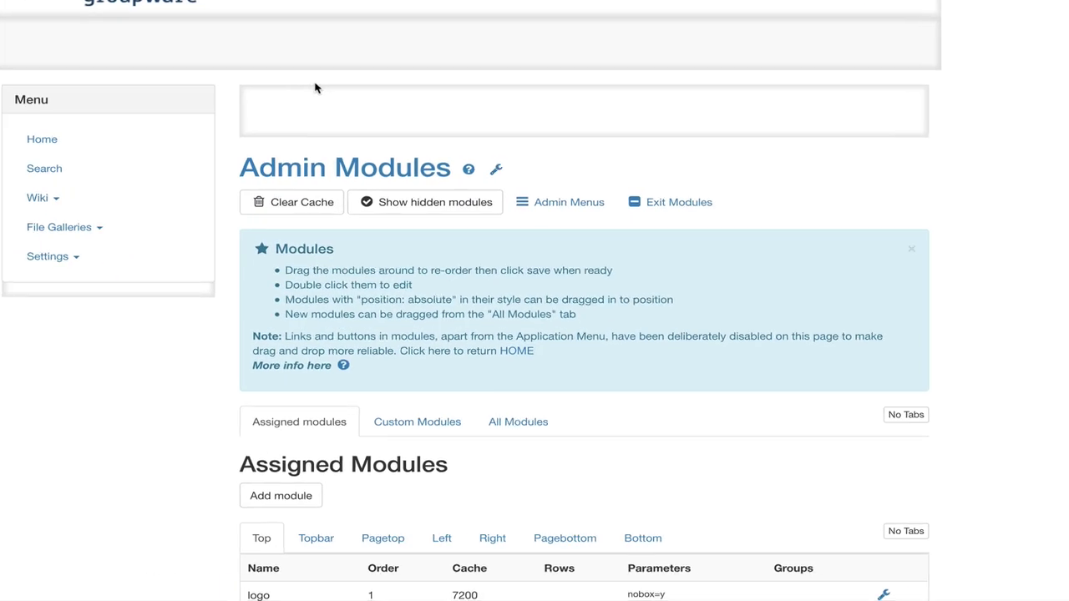
Begin assigning a new Quick Administration module and restrict its visibility to the Admins group.
scroll(233, 467, "down", 3)
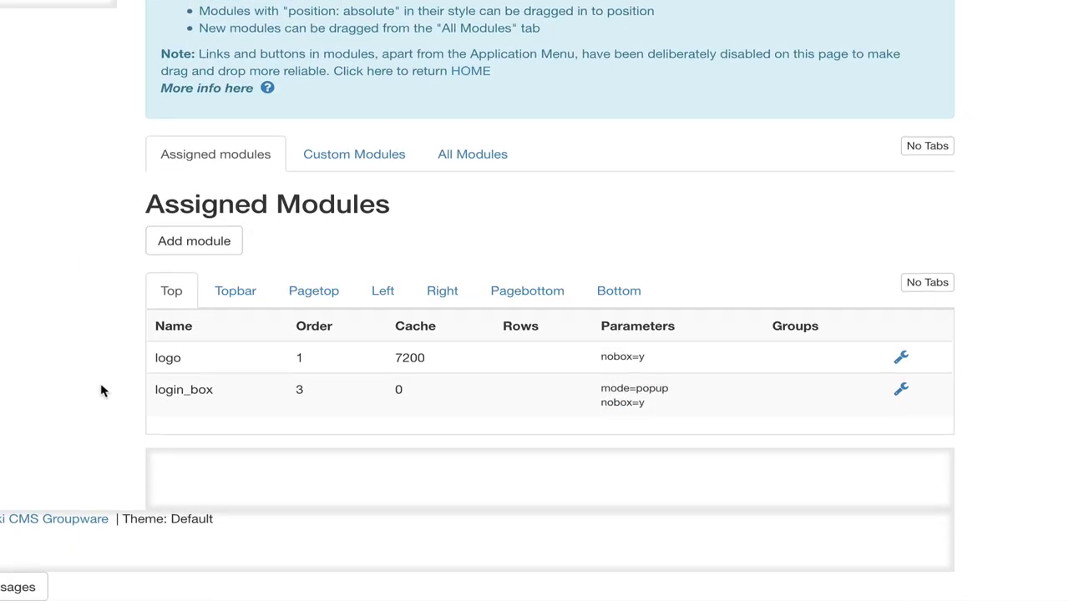
left_click(214, 246)
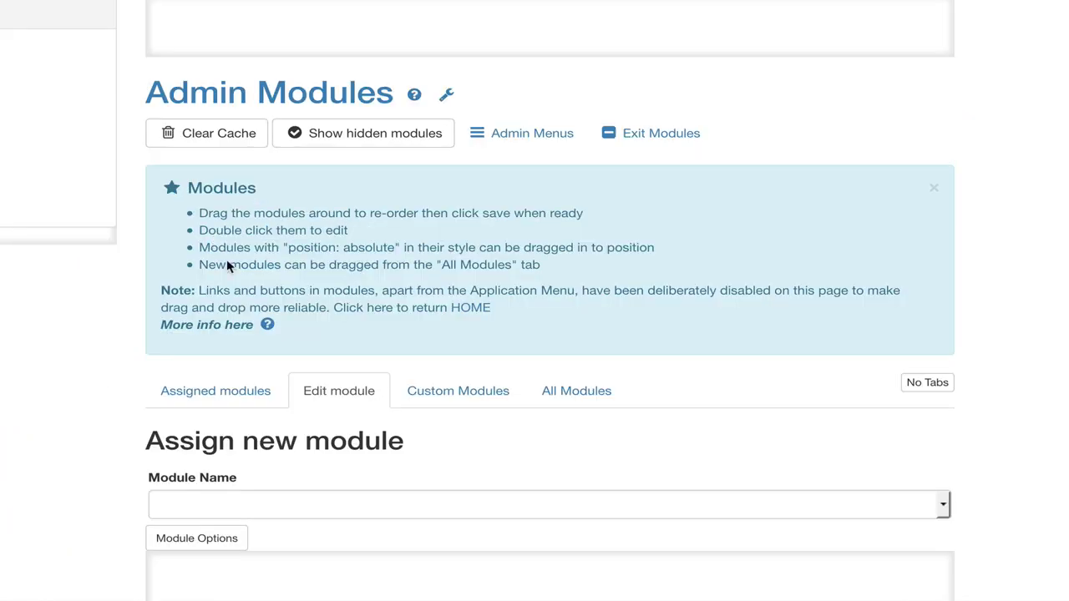
scroll(243, 418, "down", 1)
left_click(258, 400)
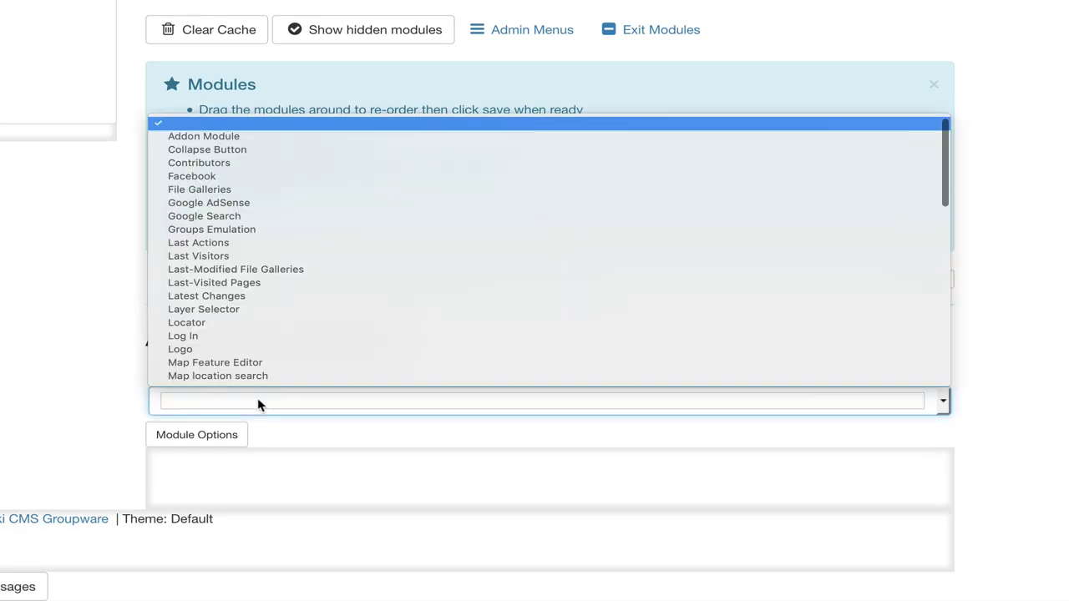
key("Return")
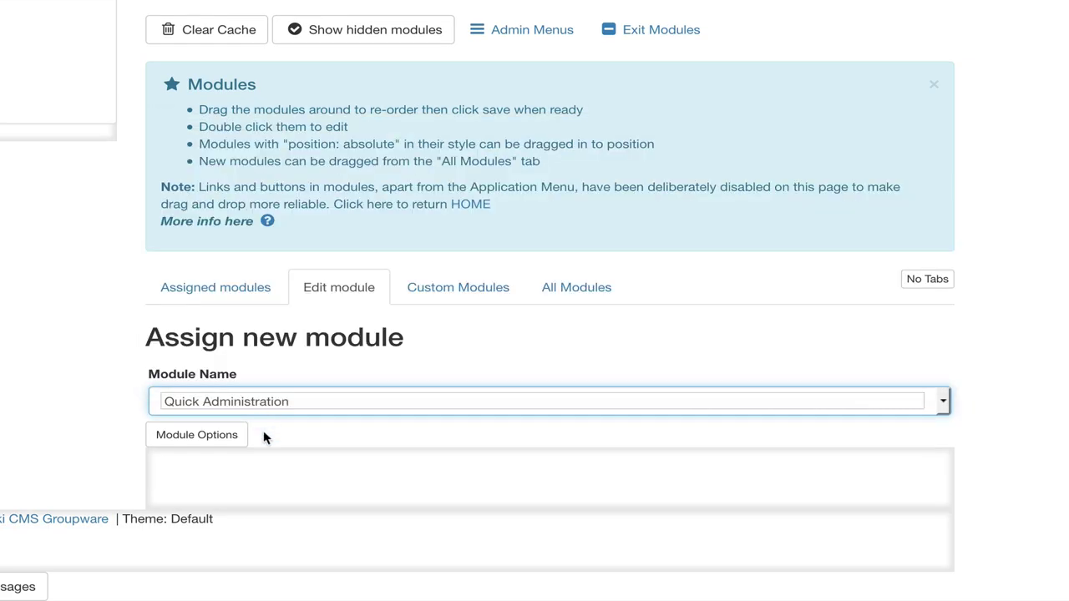
left_click(214, 442)
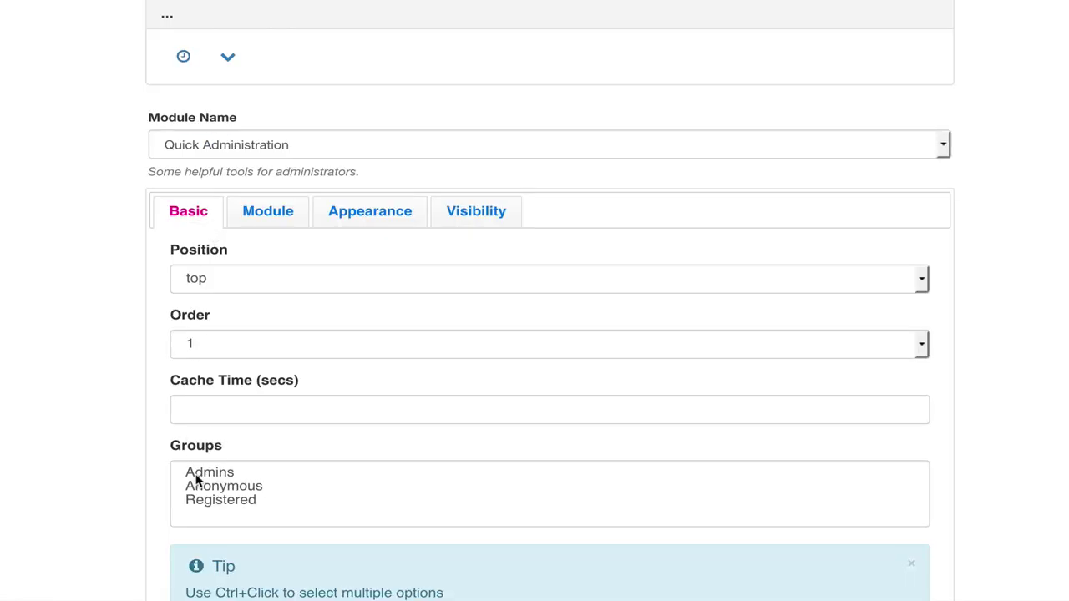
left_click(224, 474)
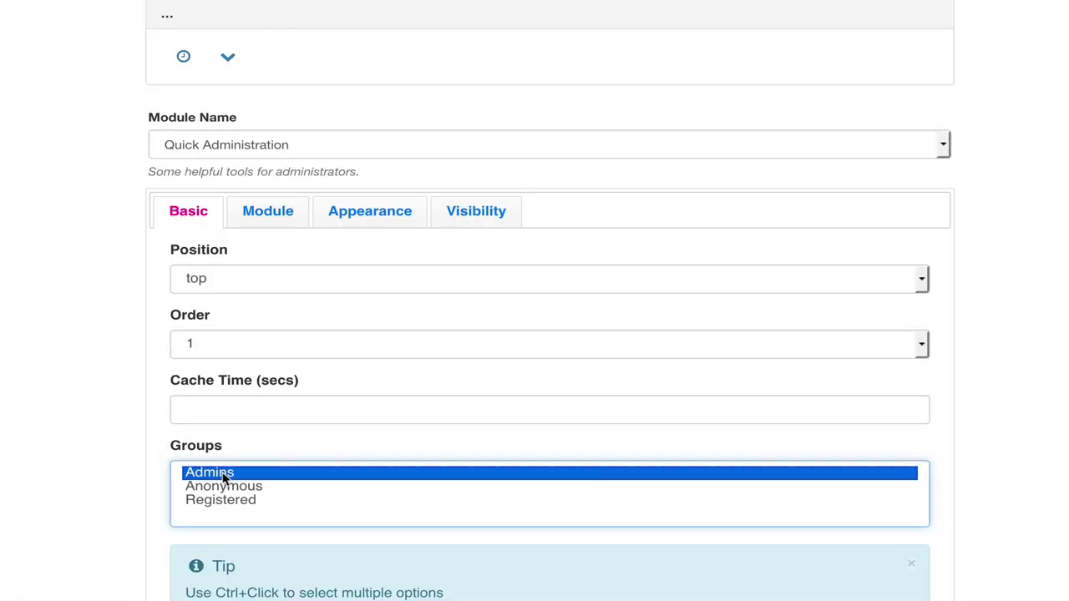
Set the Quick Administration module's No Box appearance option to y and assign the module, confirming the action.
left_click(384, 222)
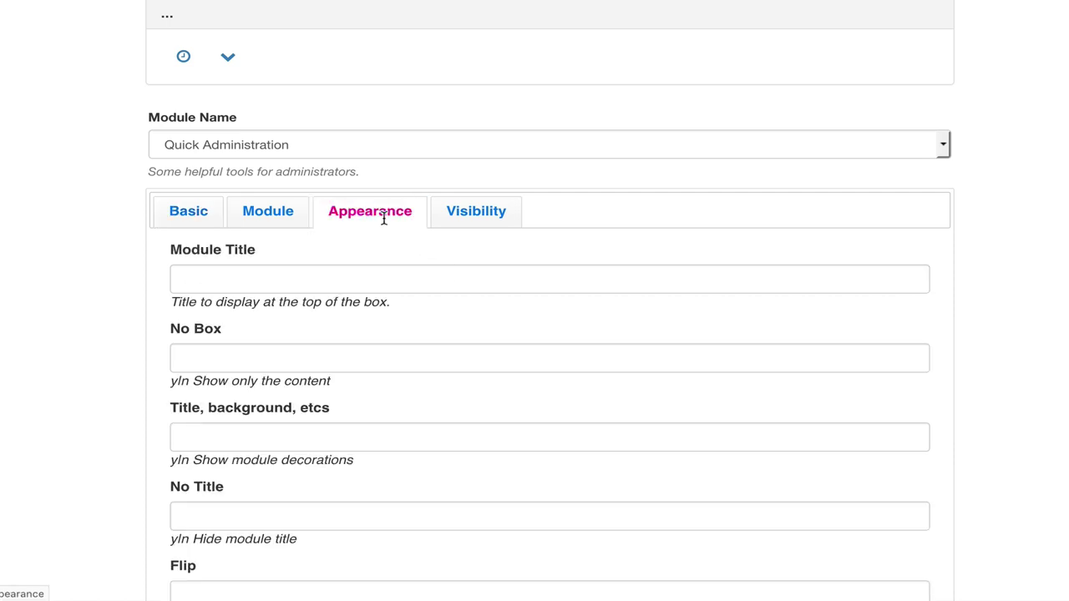
scroll(389, 301, "down", 3)
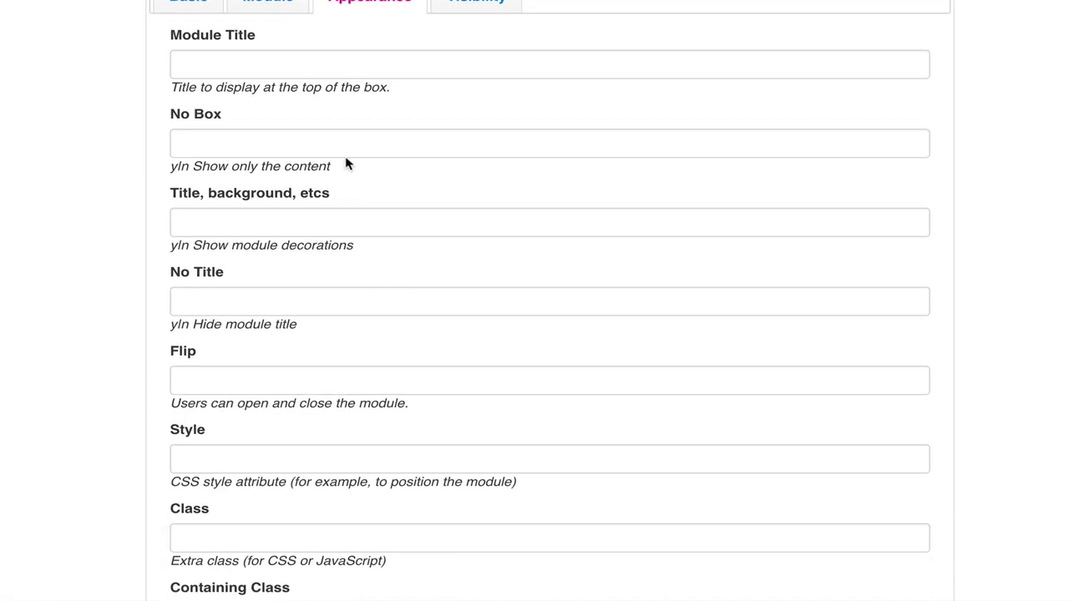
left_click(349, 141)
type("y")
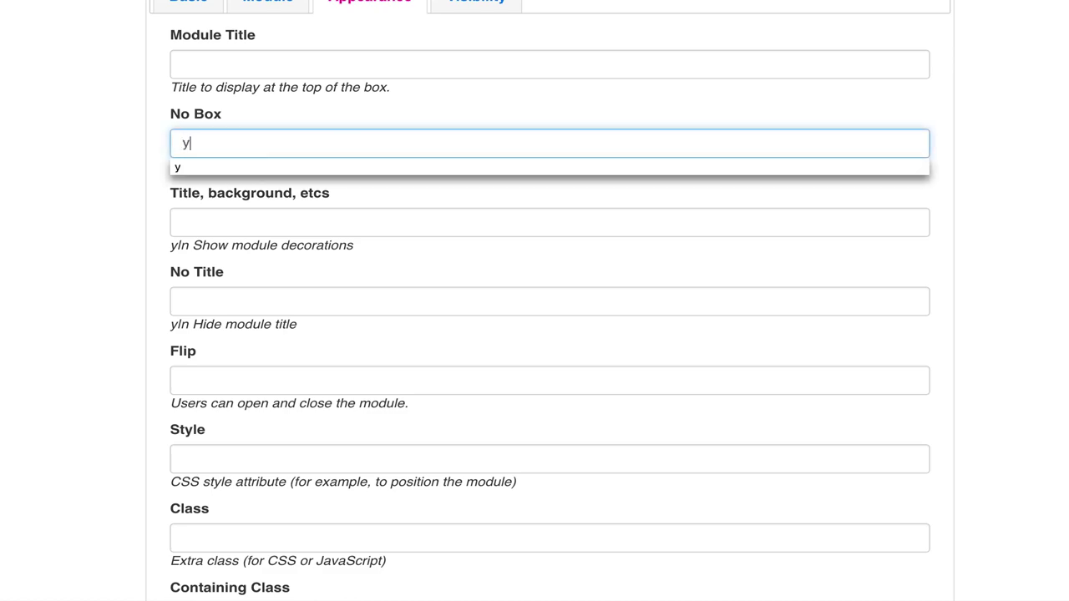
left_click(67, 357)
scroll(67, 357, "down", 1)
scroll(66, 357, "down", 3)
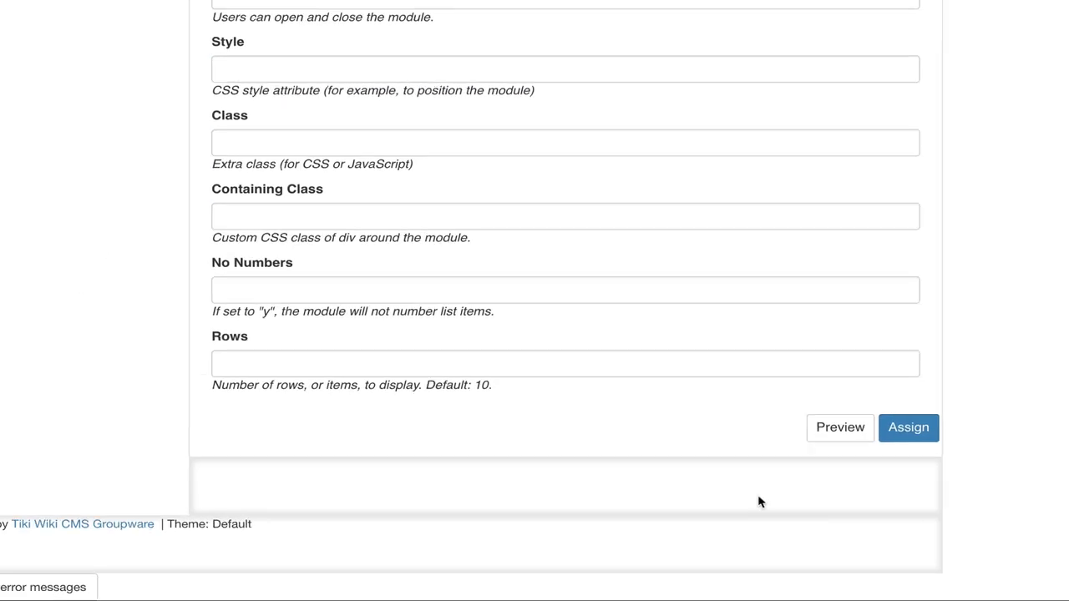
left_click(880, 459)
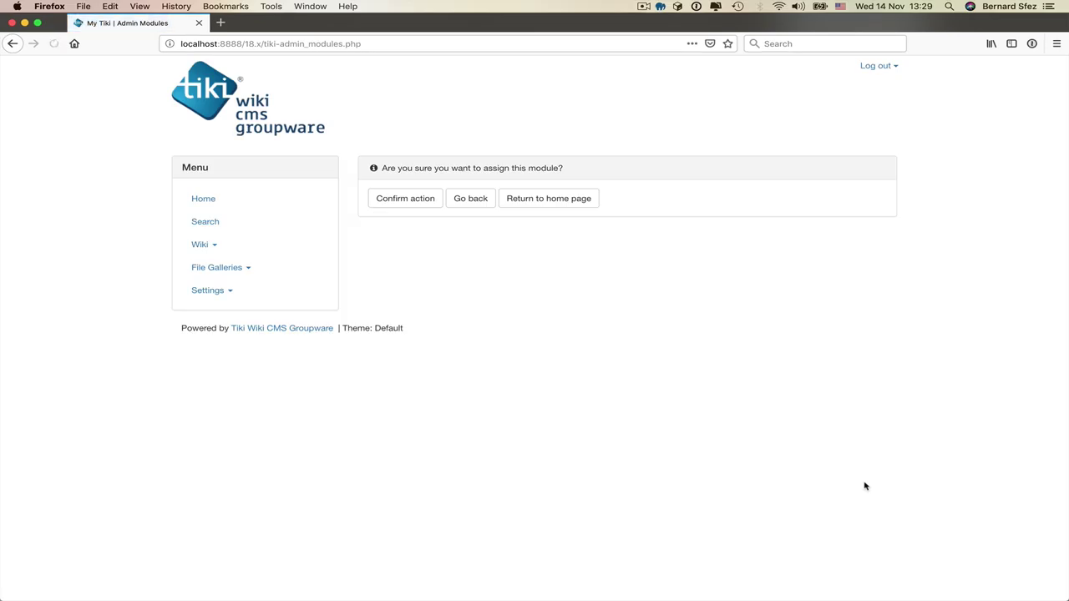
left_click(407, 201)
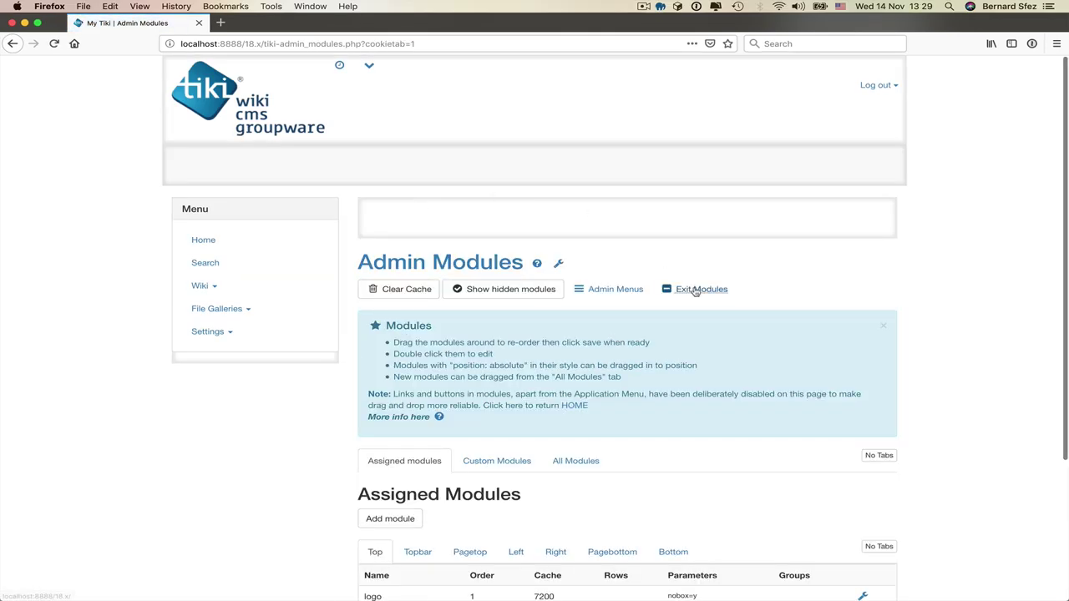
Exit module administration to the home page and examine the Quick Administration shortcuts and the Recent Preferences list.
left_click(694, 289)
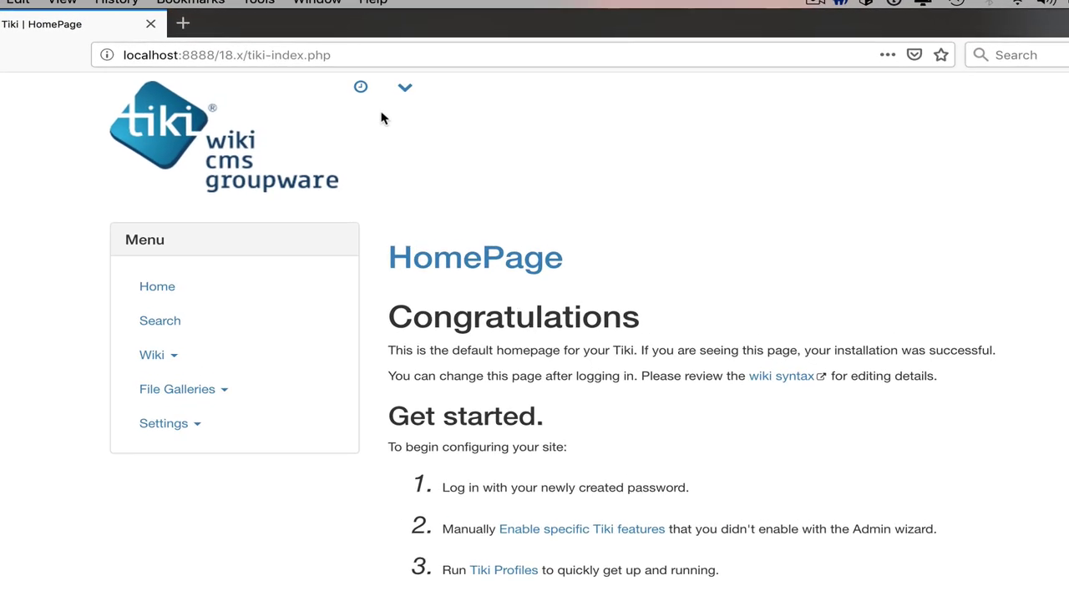
left_click(405, 87)
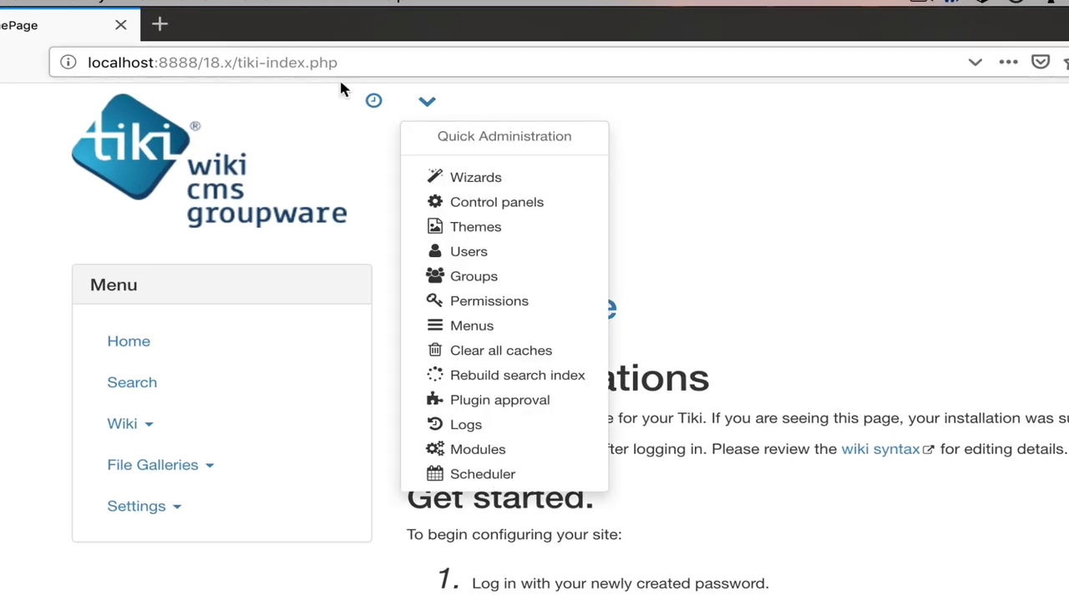
left_click(436, 103)
left_click(443, 107)
left_click(372, 102)
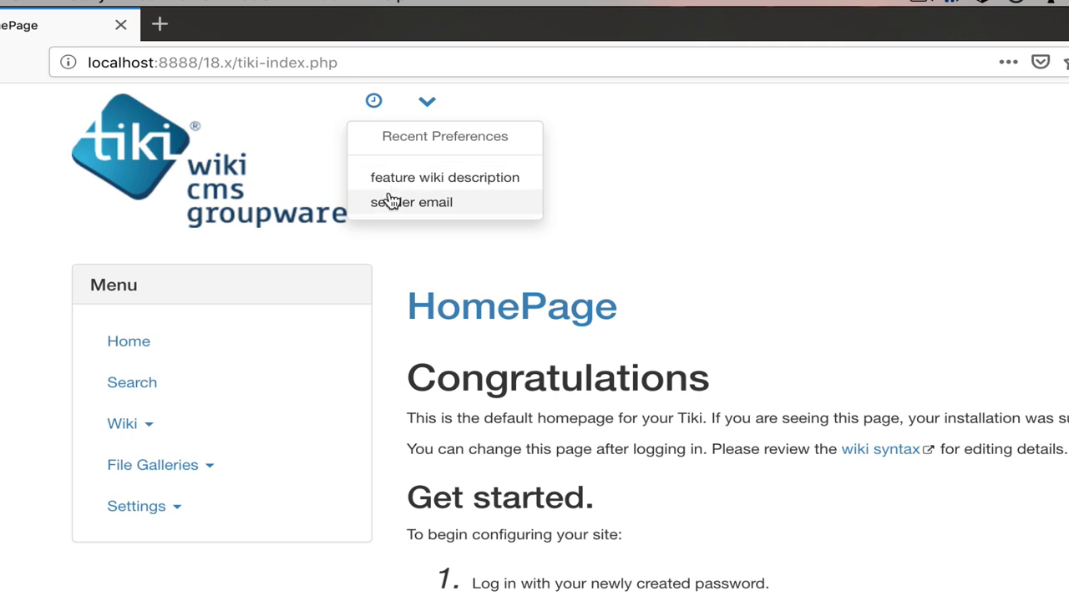
left_click(422, 234)
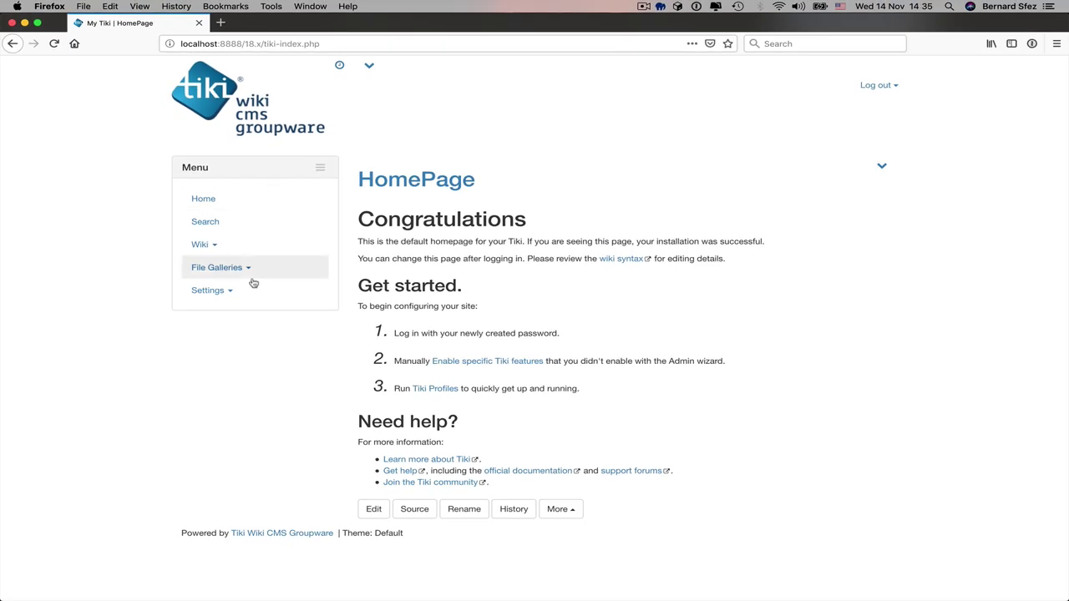
Open the Control Panels page and compare its Basic and Advanced views, ending on Advanced.
left_click(224, 291)
left_click(233, 313)
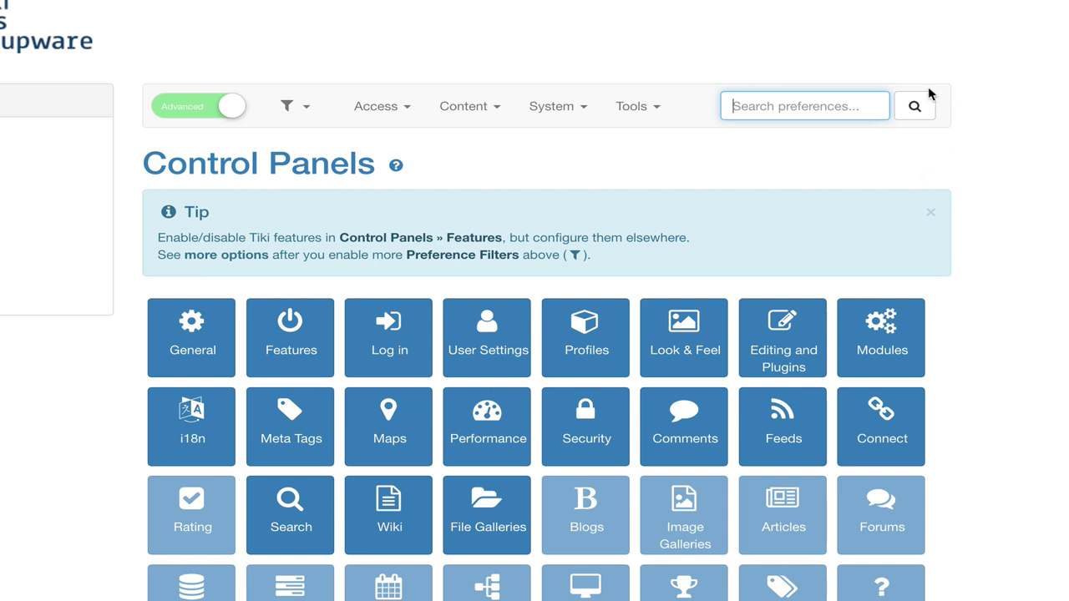
left_click(189, 114)
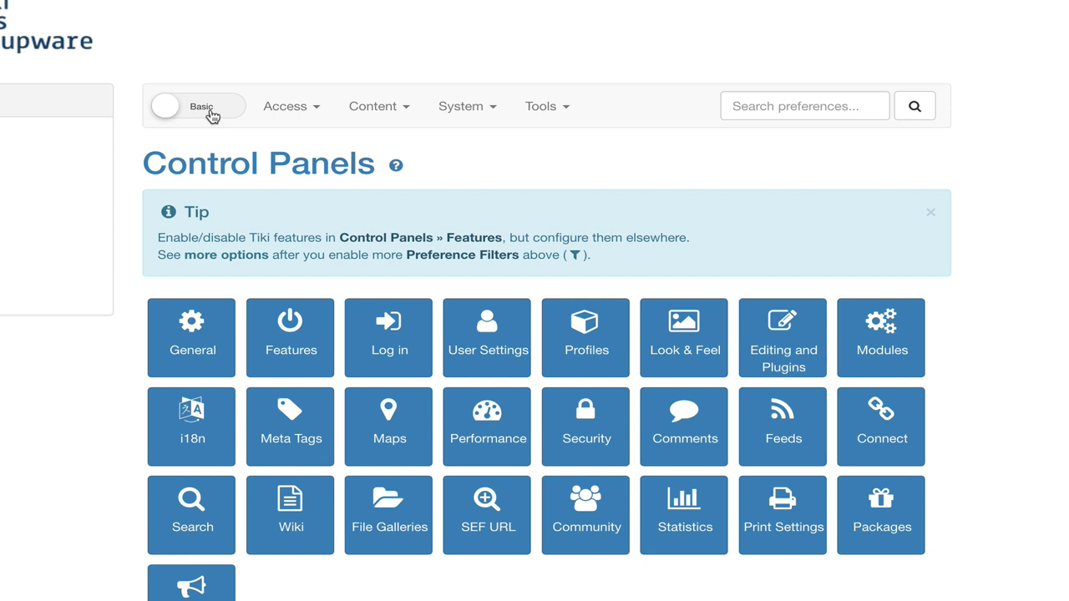
left_click(213, 116)
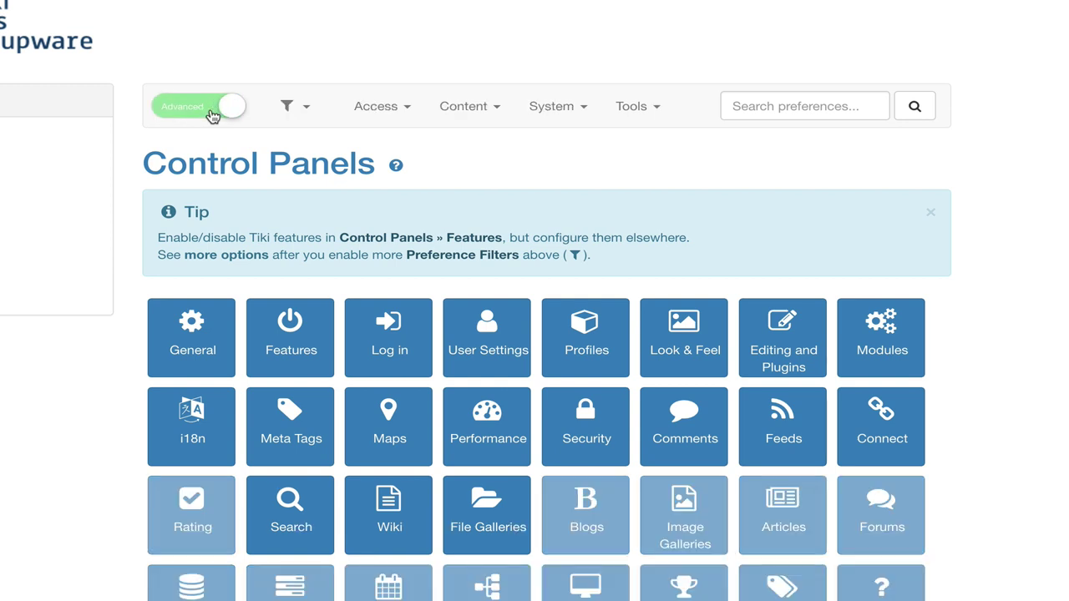
left_click(213, 116)
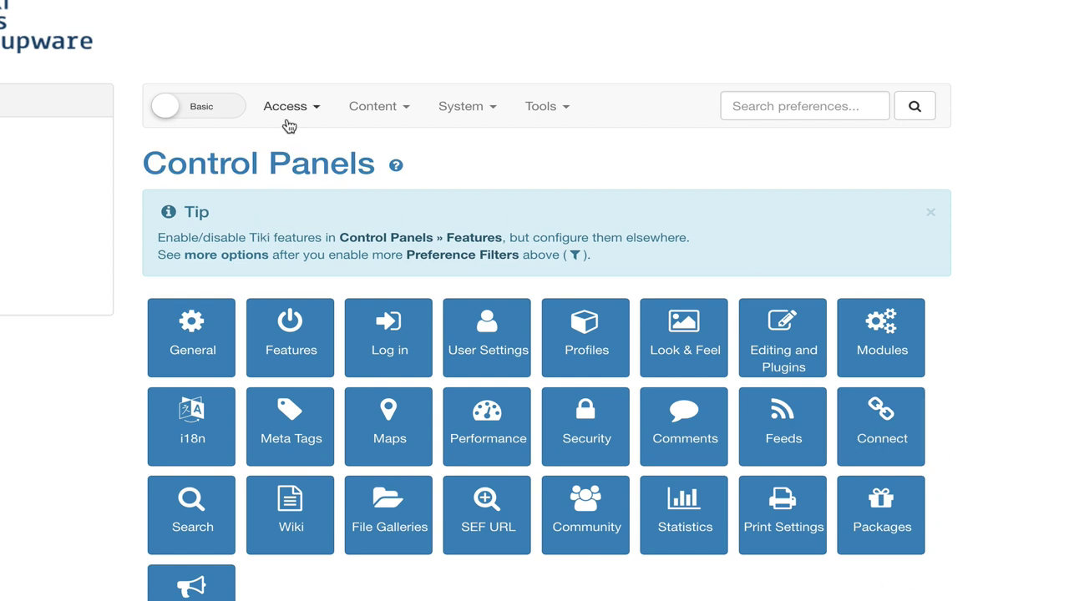
left_click(224, 108)
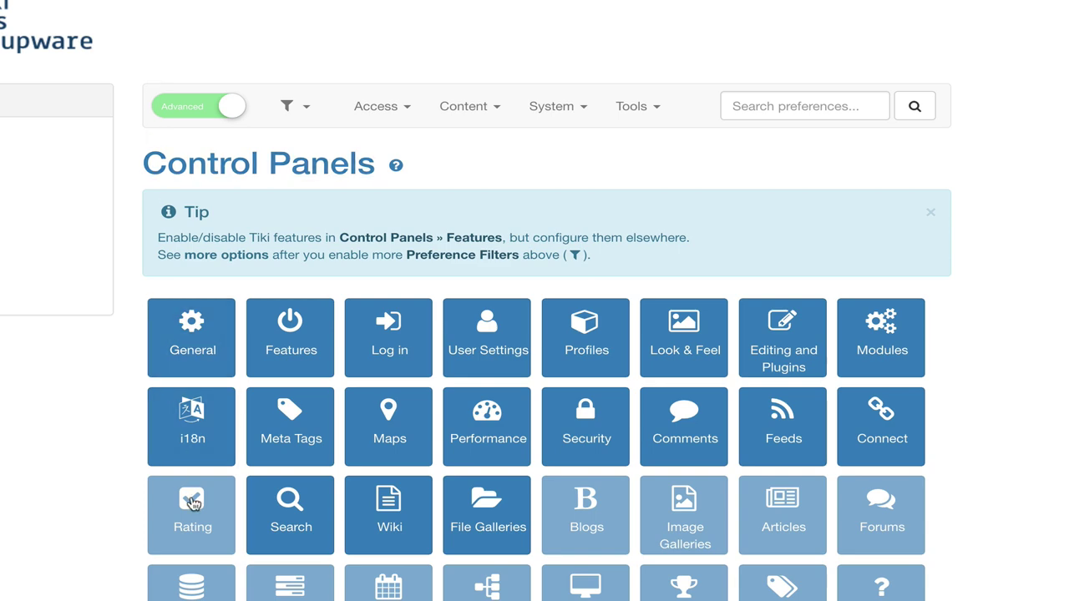
scroll(194, 499, "down", 3)
scroll(200, 493, "up", 3)
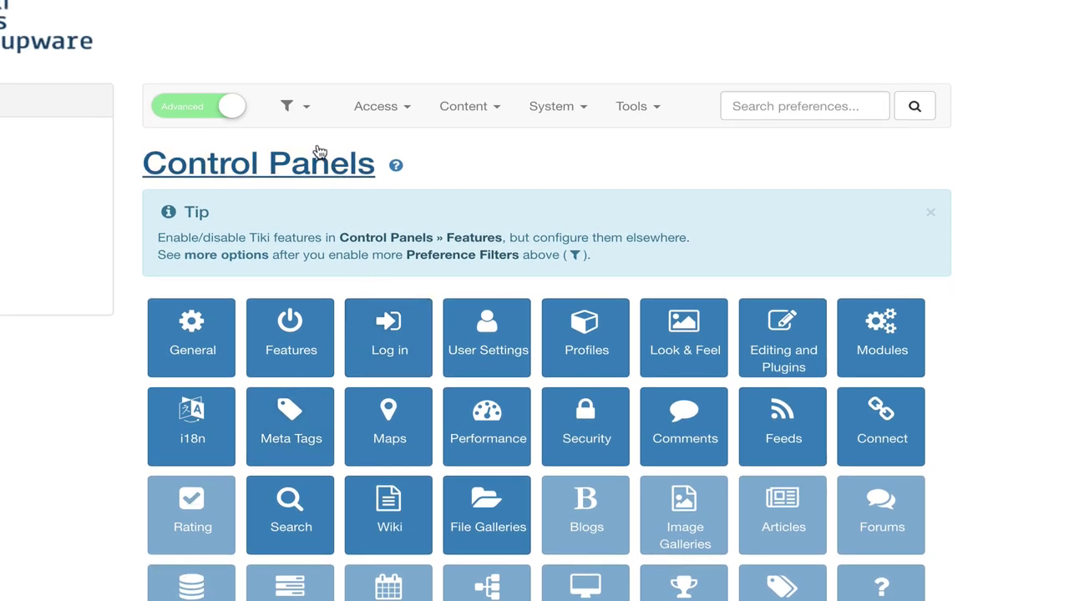
Save the Basic and Advanced preference filters as the personal default.
left_click(299, 115)
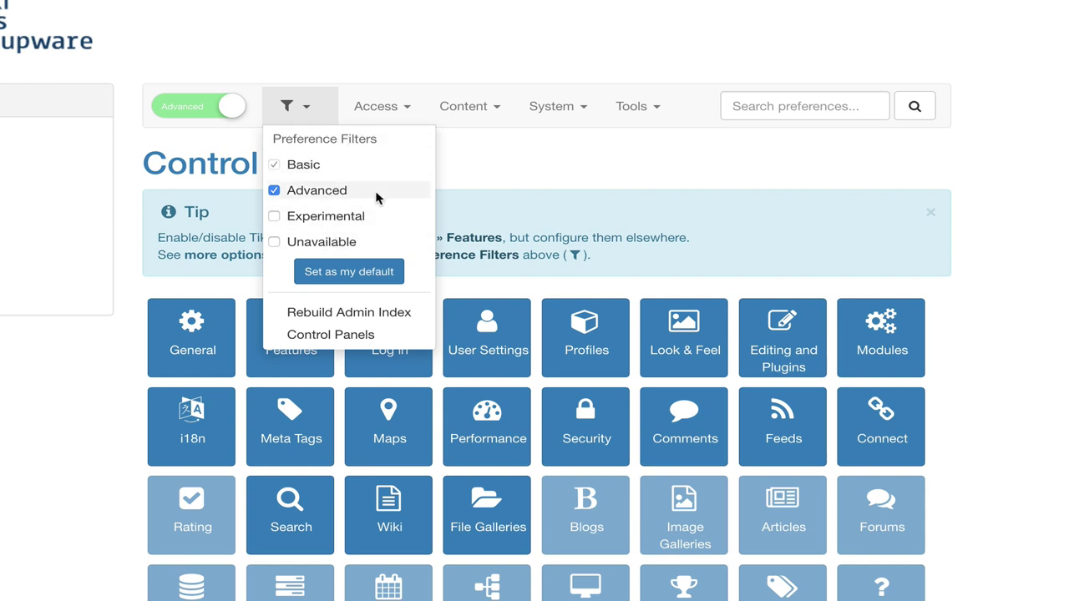
left_click(361, 272)
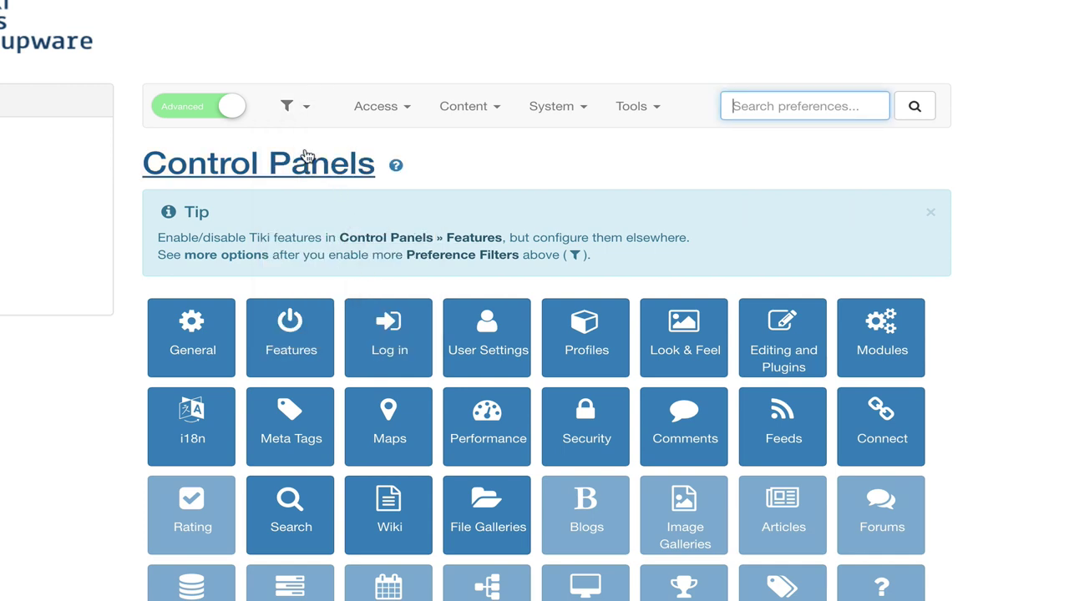
Review the entries offered under Access, Content, System and Tools on the Control Panels page.
left_click(379, 110)
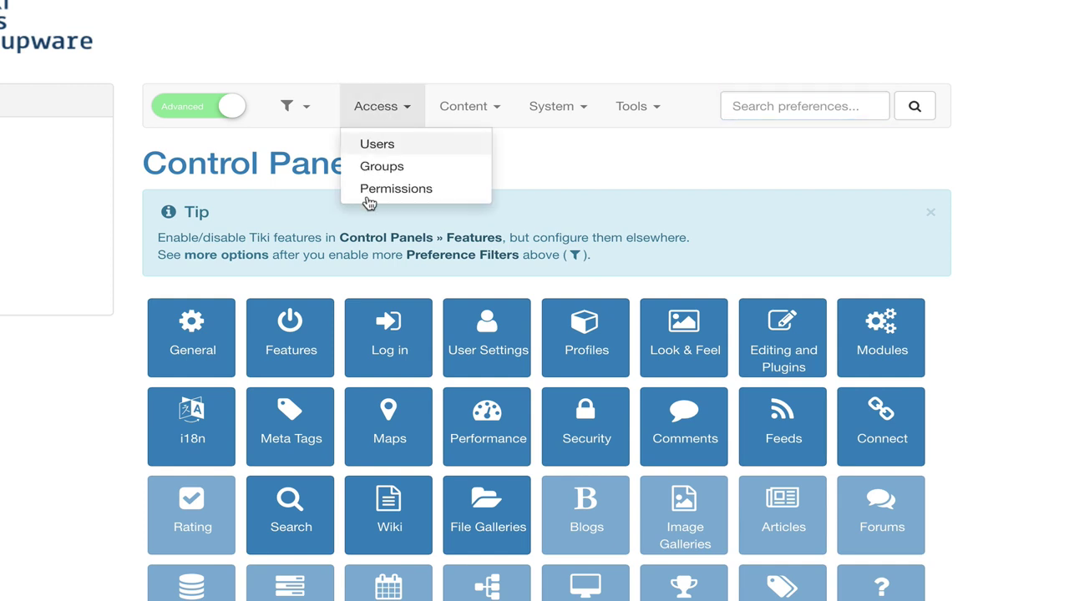
left_click(456, 114)
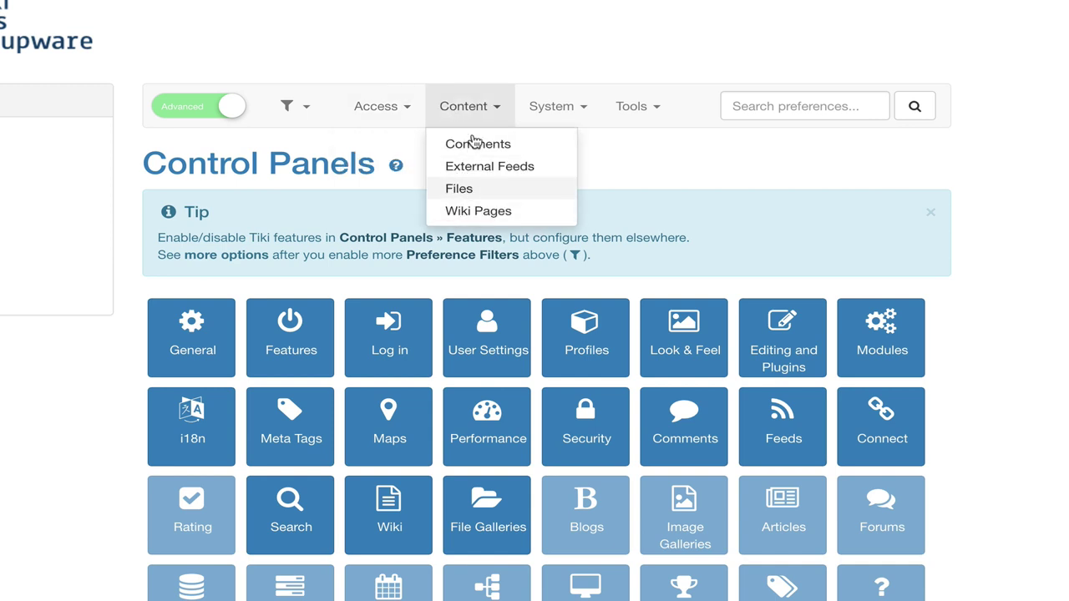
left_click(551, 108)
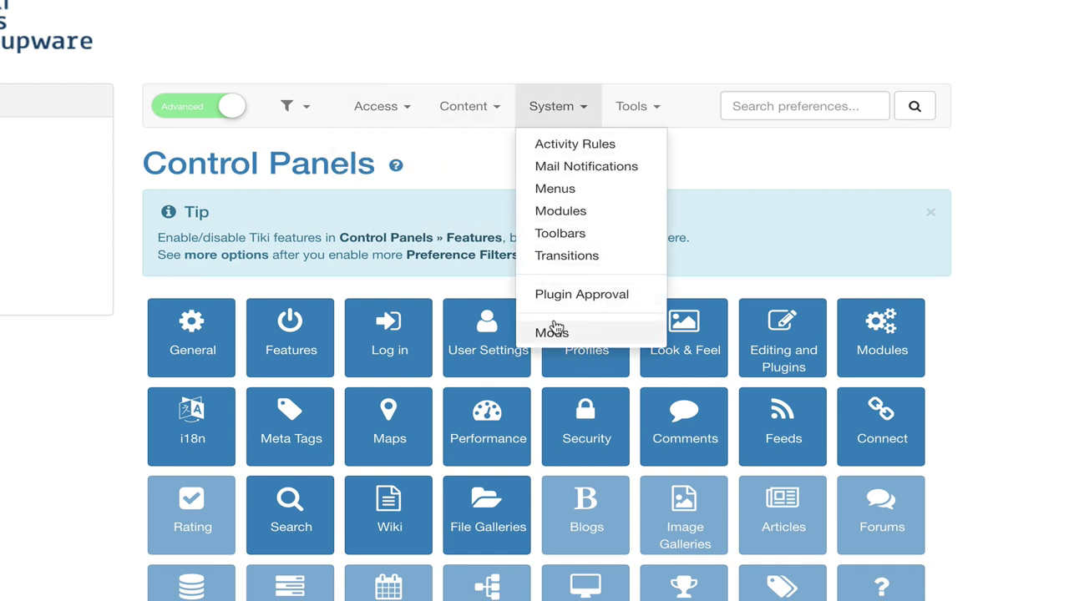
left_click(627, 115)
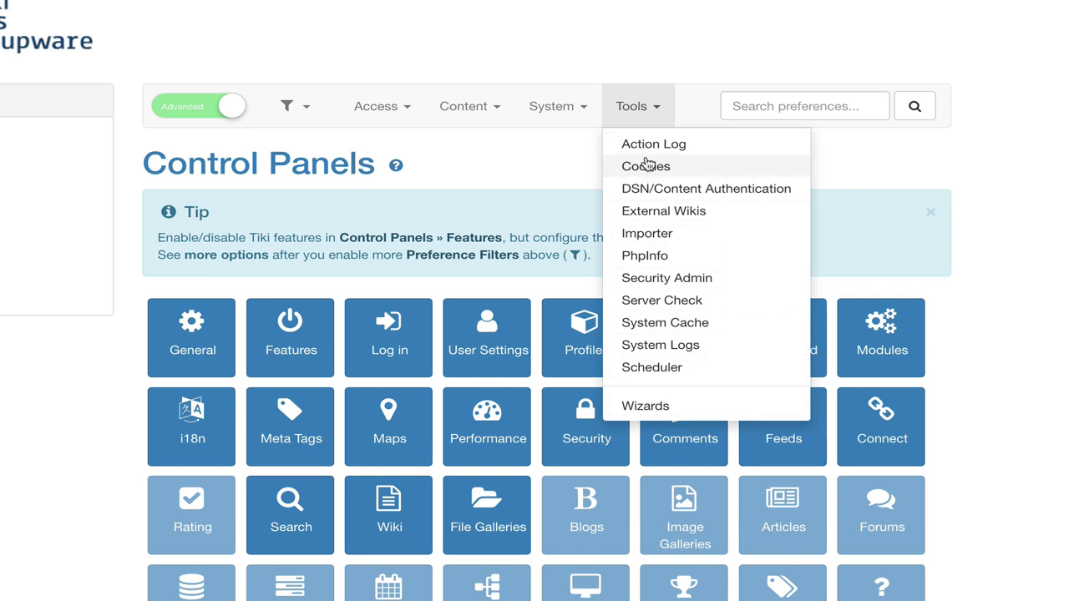
left_click(641, 117)
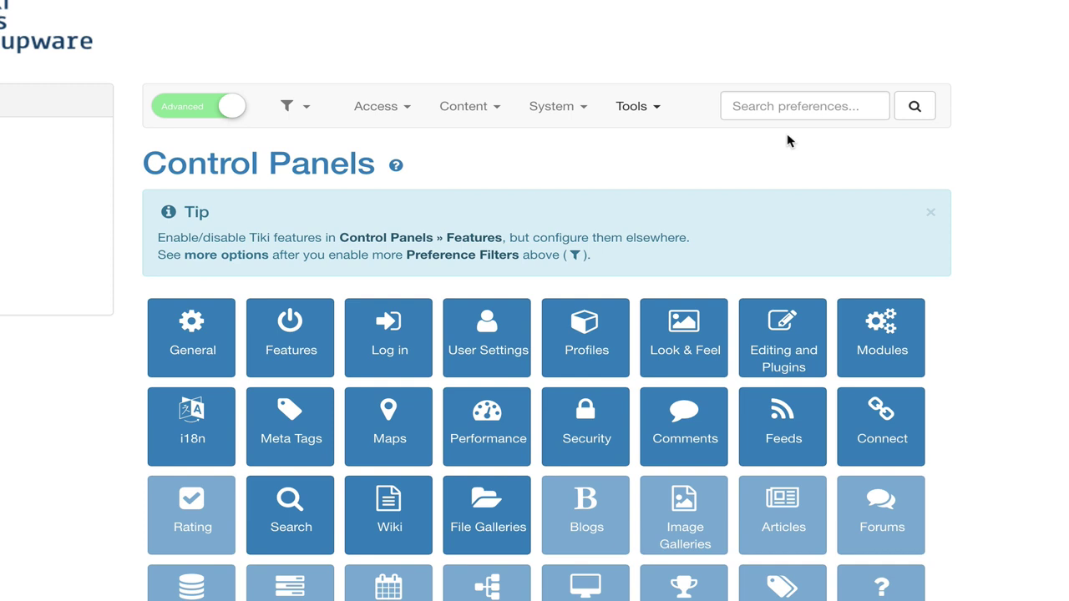
Search the preferences for "time zone" and open the Displayed time zone setting in the General control panel to examine it.
left_click(756, 106)
type("time zone")
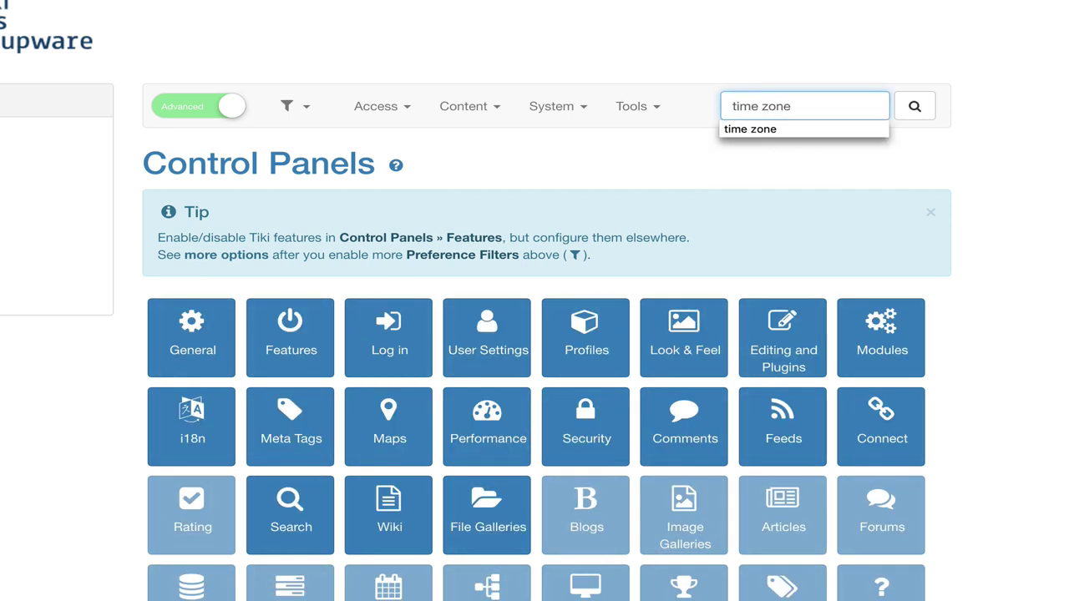
key("Return")
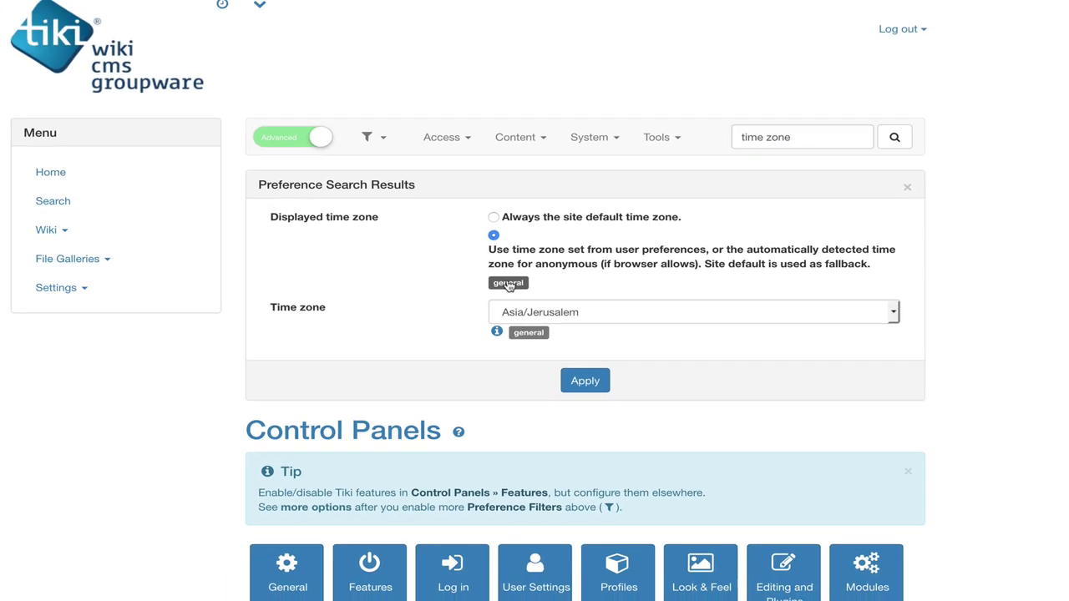
left_click(472, 281)
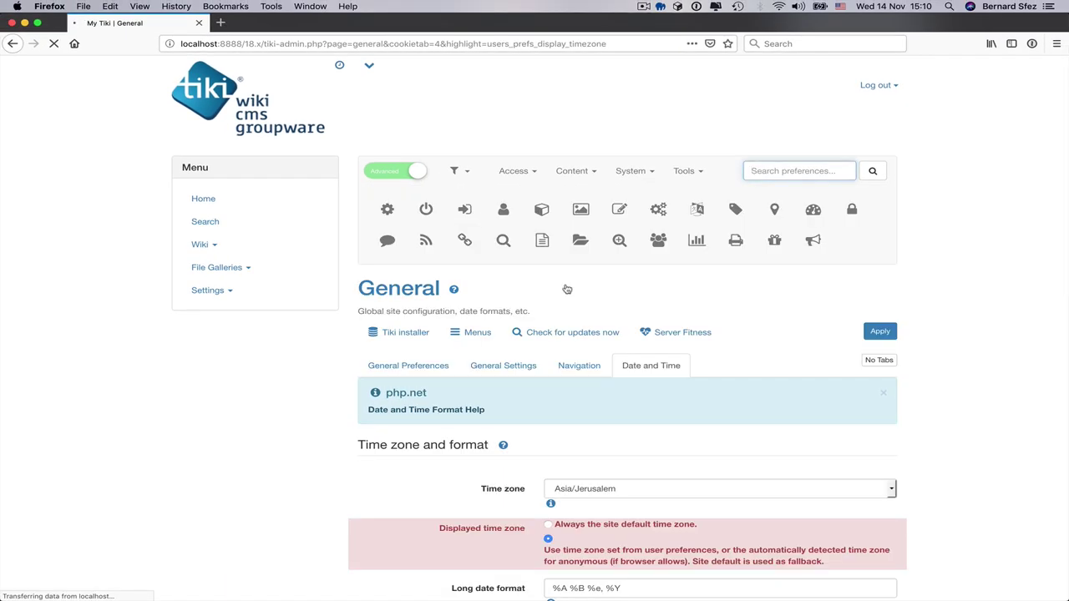
scroll(567, 288, "down", 5)
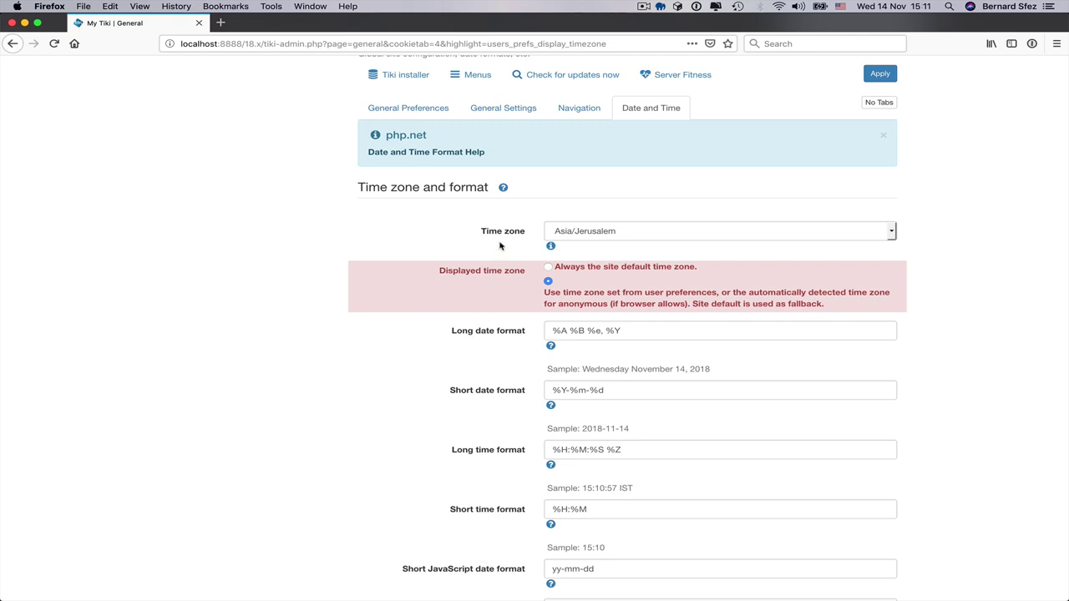
Search the preferences for "title" and look through the matching settings and the control panels they belong to.
scroll(500, 243, "up", 6)
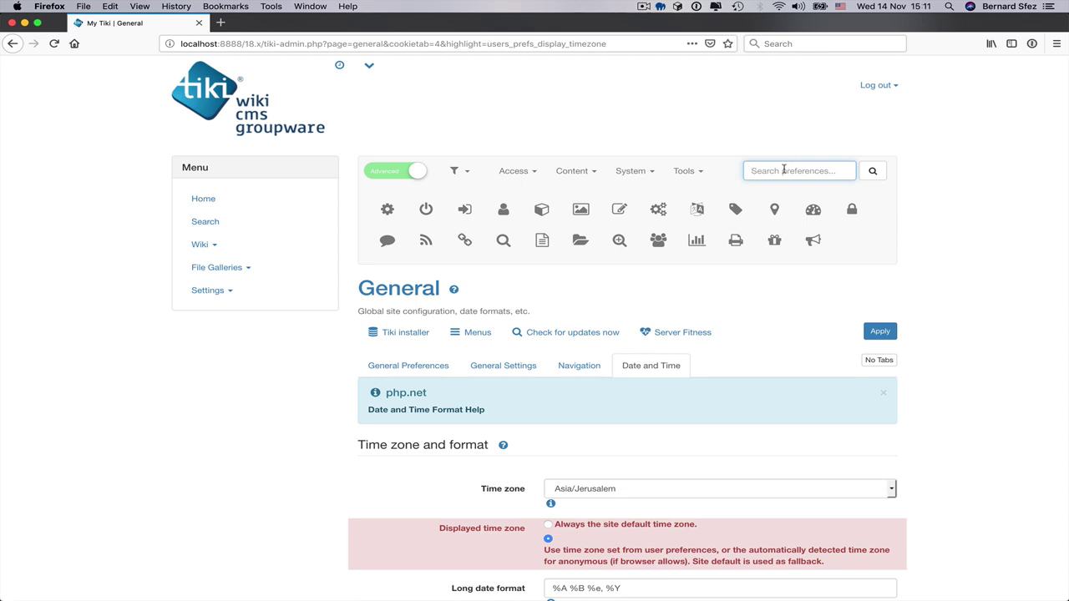
type("title")
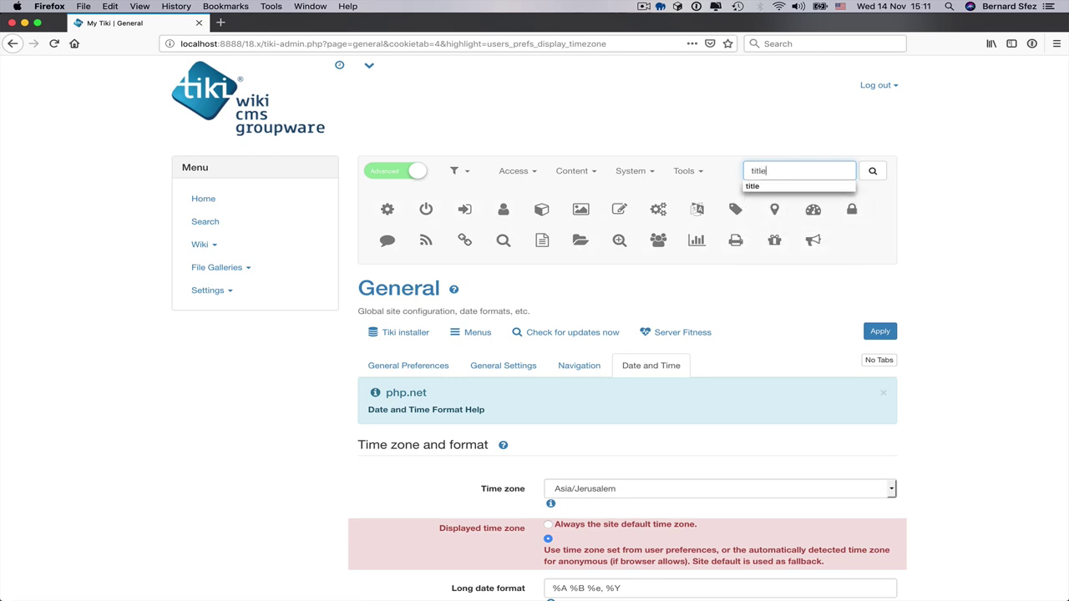
key("Return")
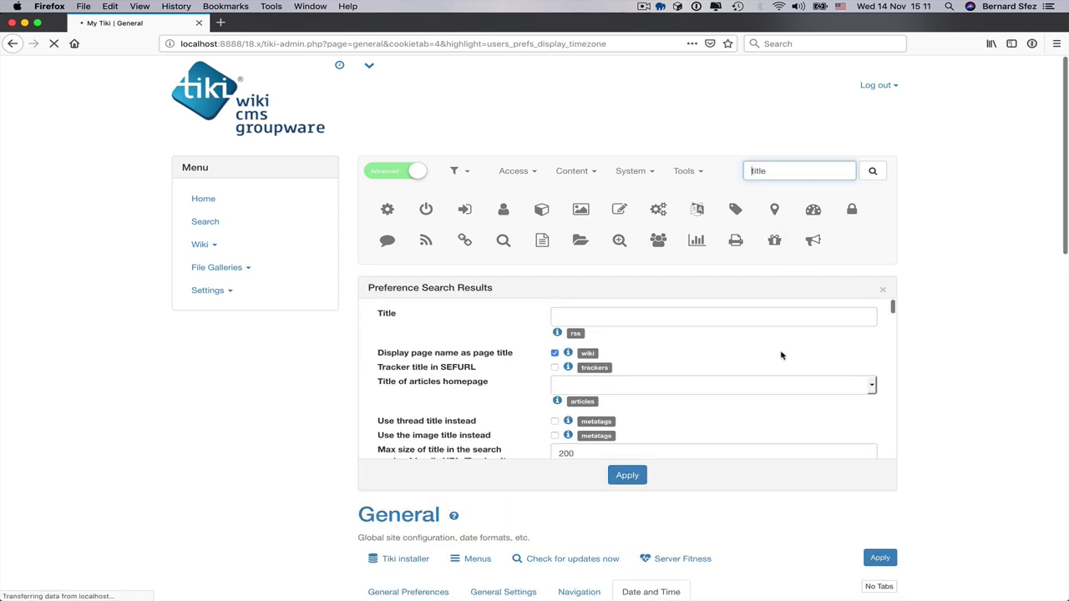
scroll(780, 353, "down", 10)
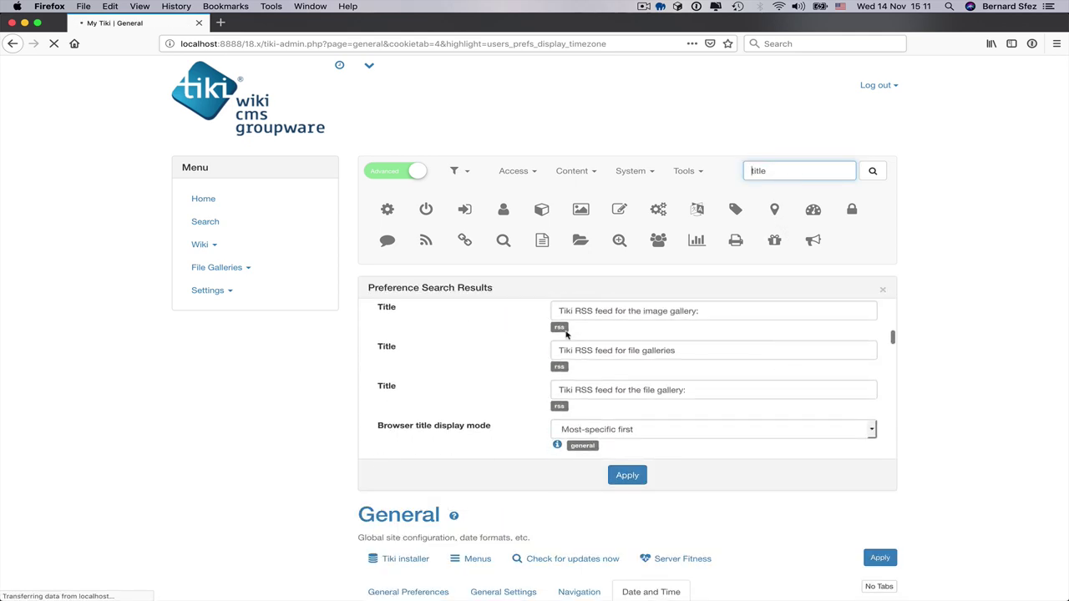
scroll(572, 336, "down", 3)
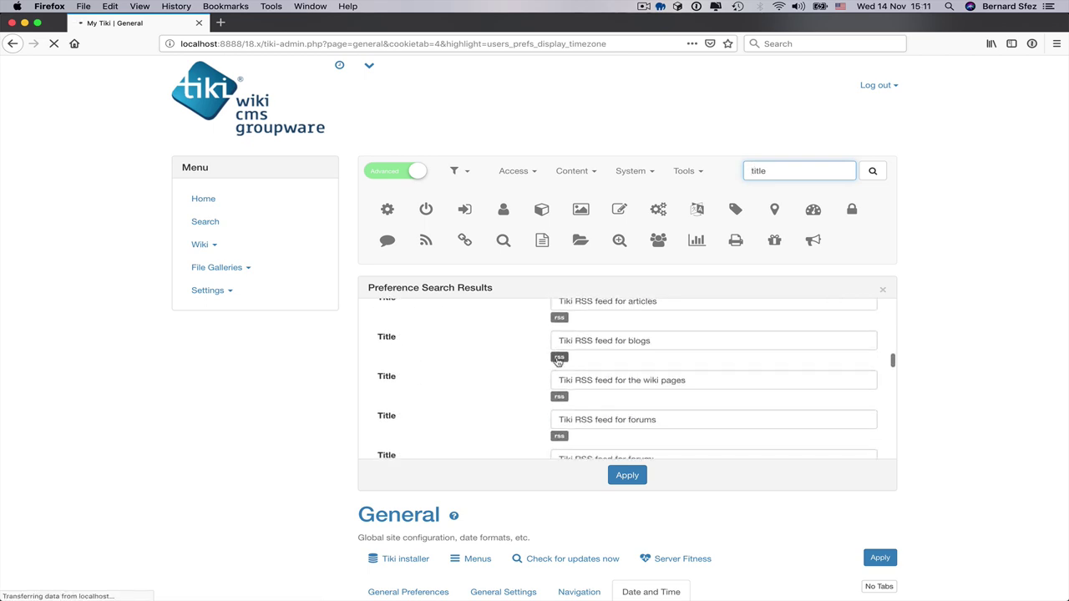
scroll(566, 353, "down", 5)
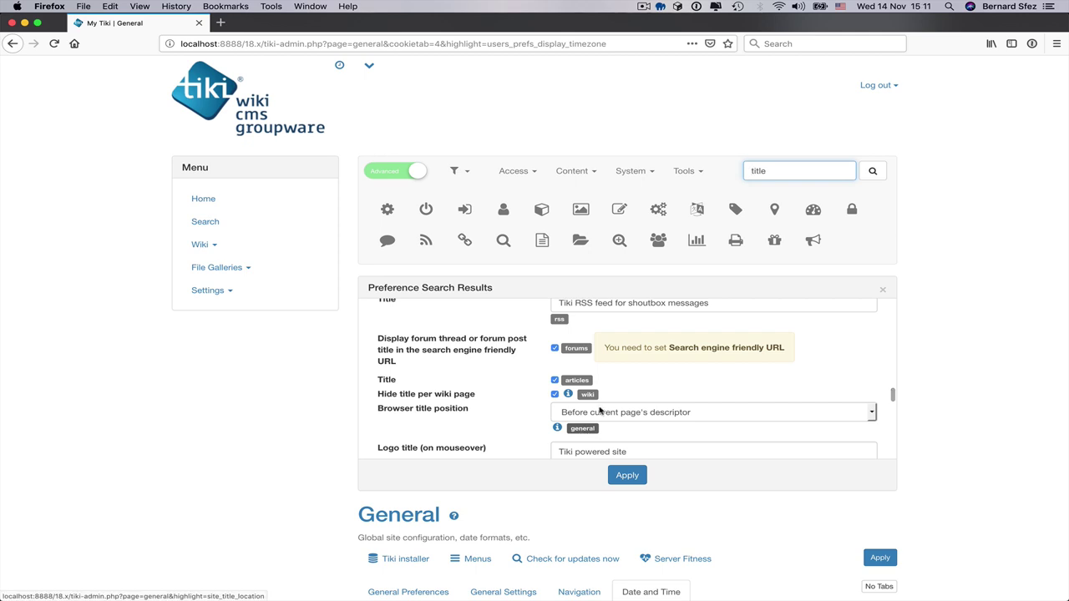
Search the preferences for "url" and examine the search notice, including its option to rebuild the preferences search index.
double_click(759, 170)
type("url")
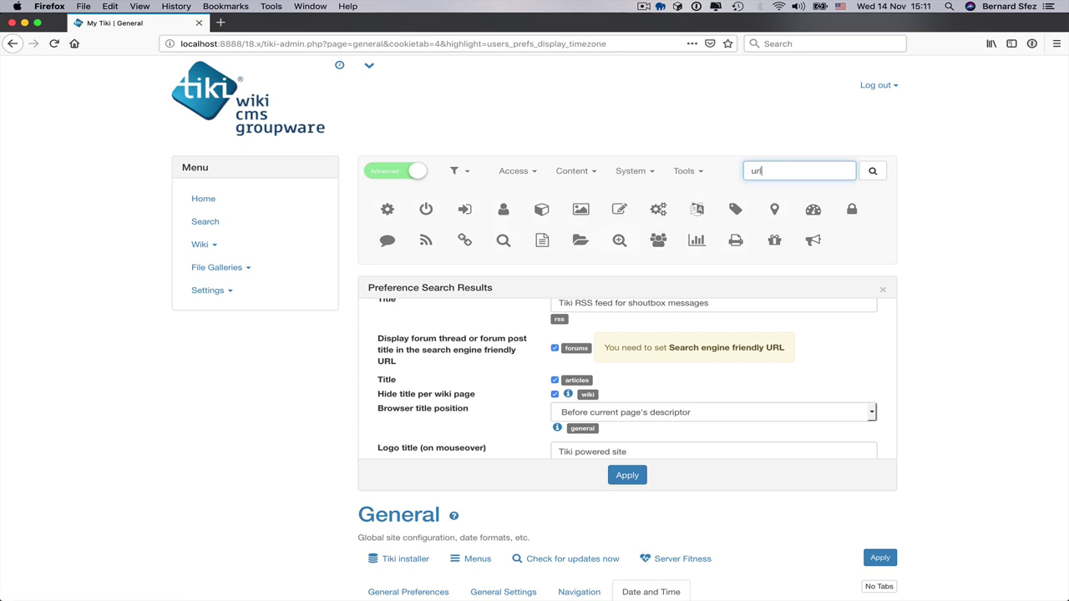
key("Return")
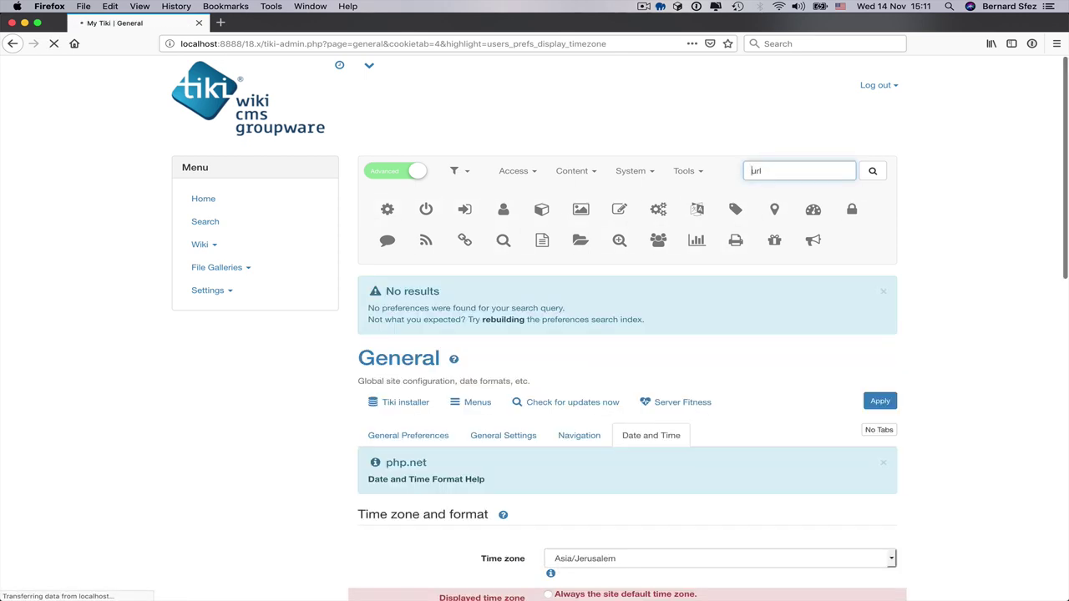
left_click_drag(463, 292, 362, 277)
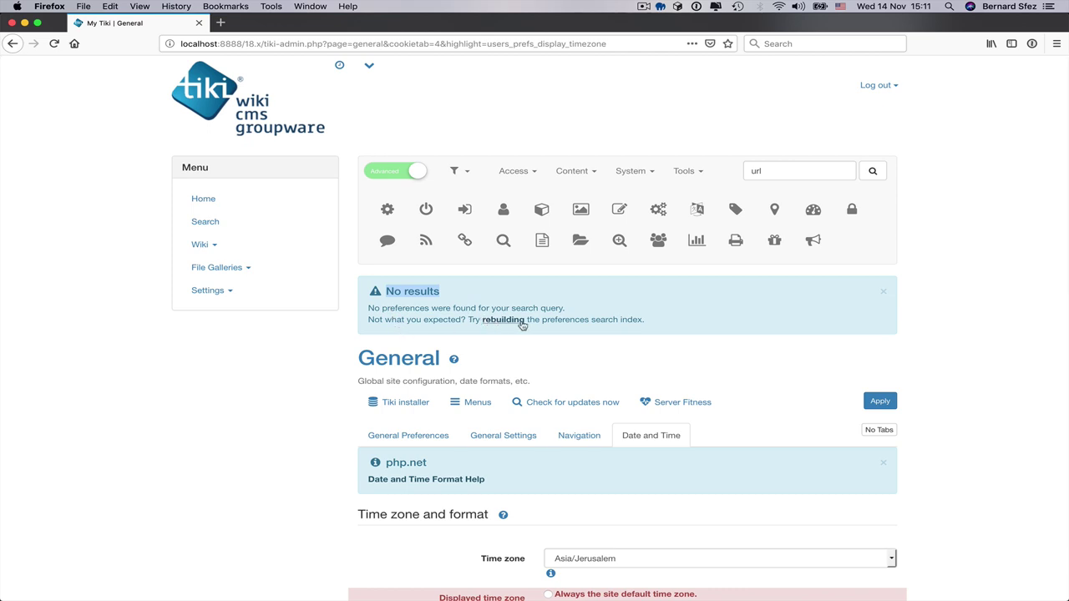
left_click_drag(654, 324, 368, 325)
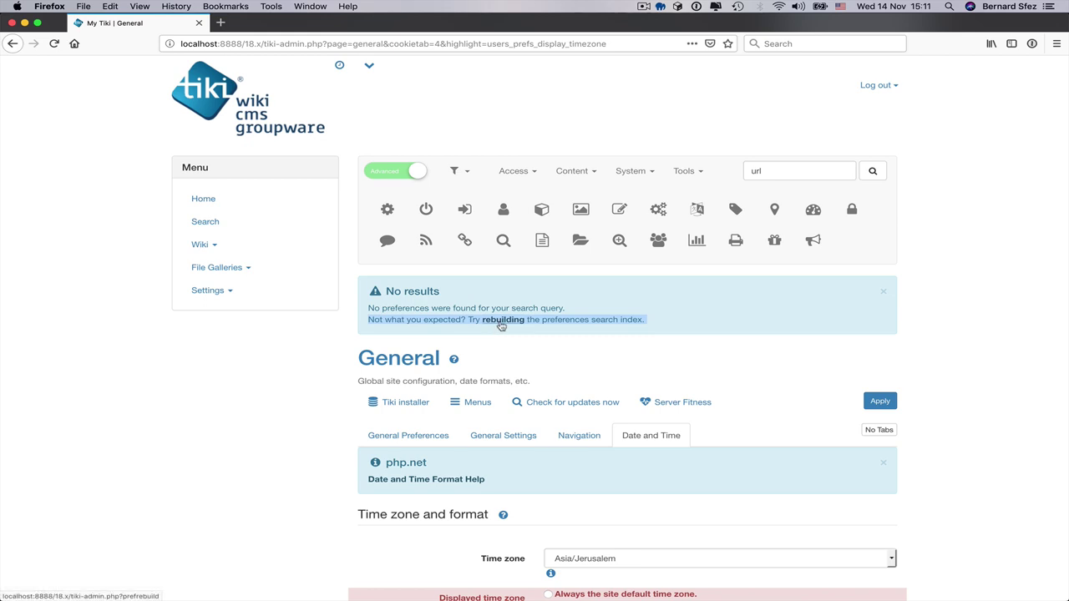
left_click(465, 173)
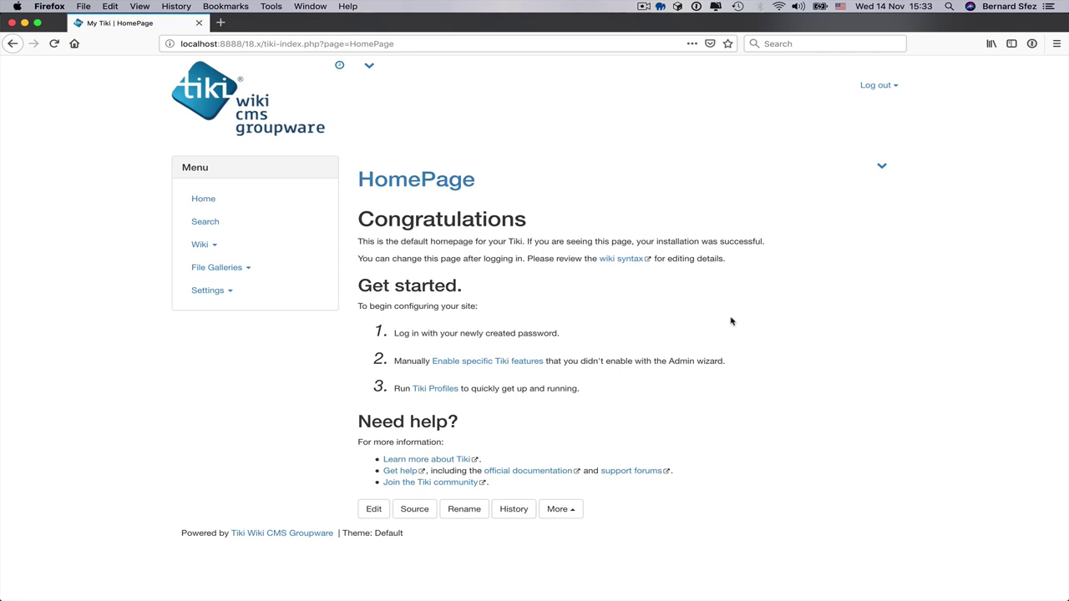
Open HomePage for editing and delete all of its existing content.
left_click(860, 87)
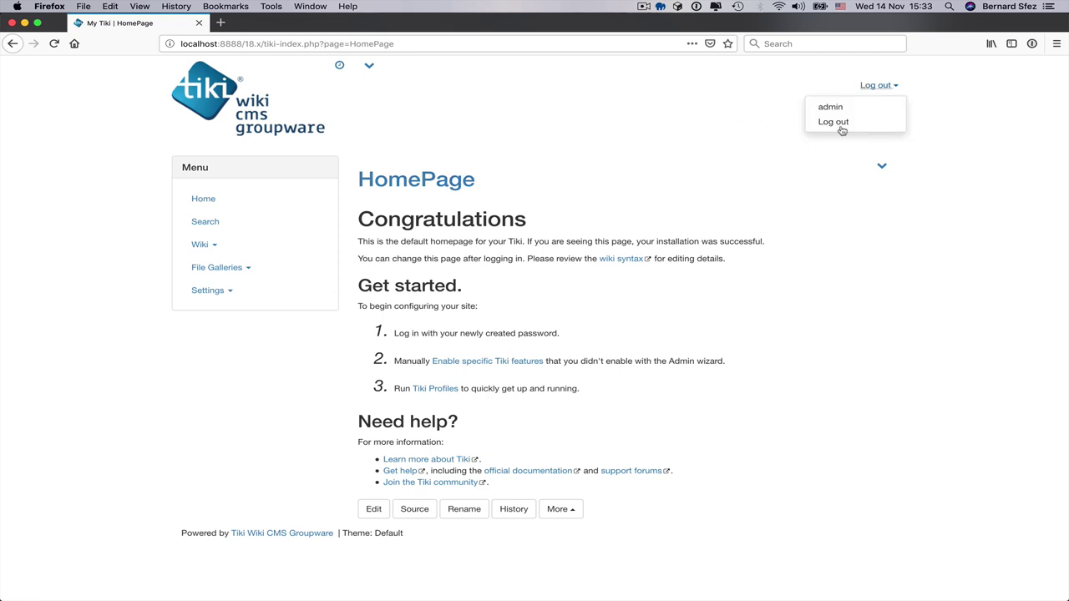
left_click(373, 509)
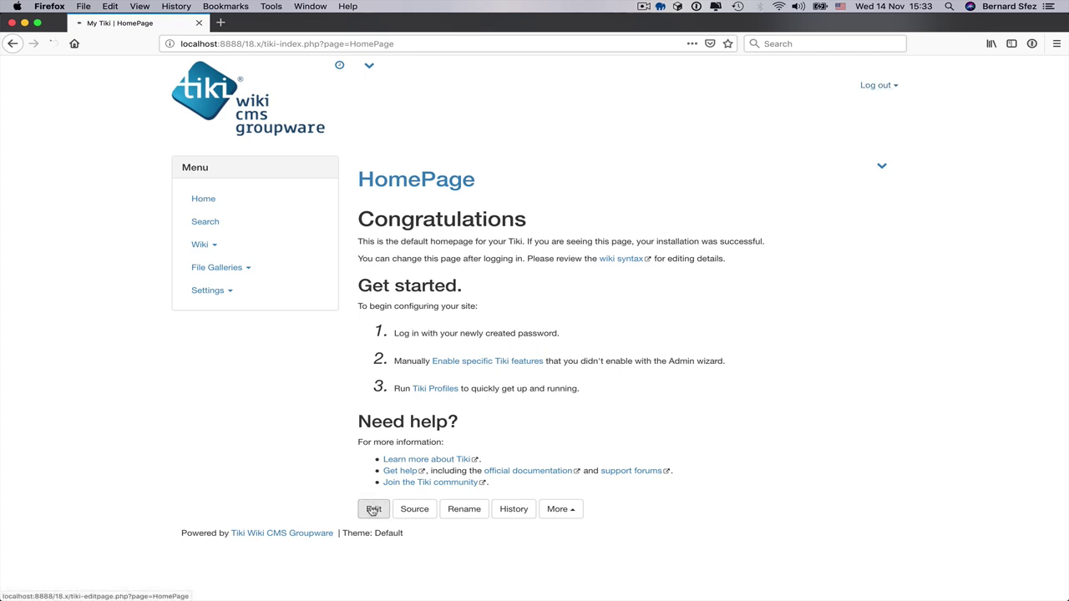
left_click(370, 506)
key("super+a")
key("BackSpace")
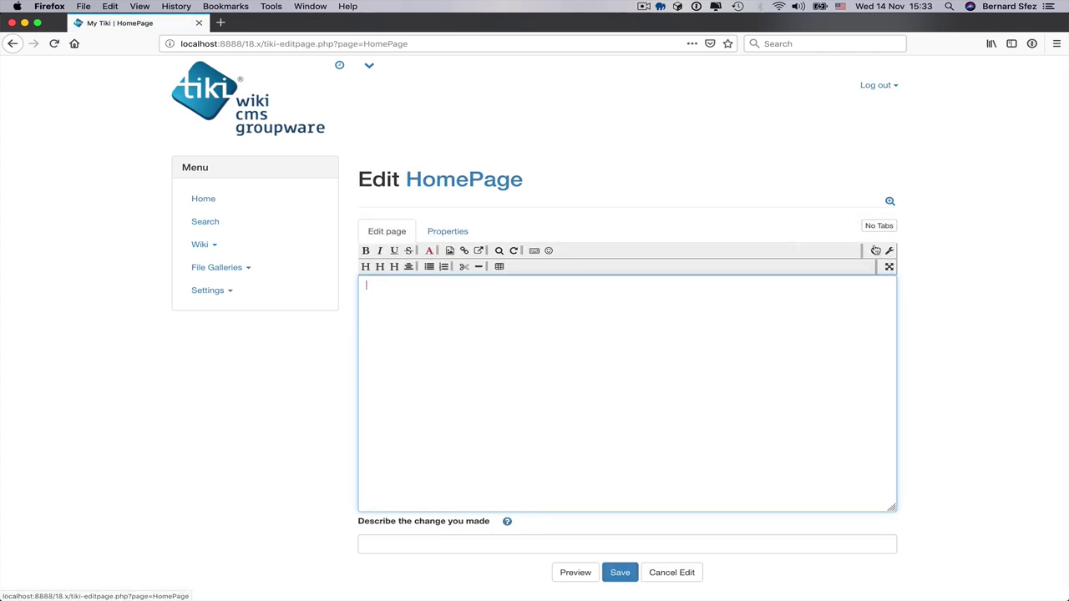
Open the editor's plugin help, filter the plugins by "gr" and open the Group plugin's settings.
left_click(874, 250)
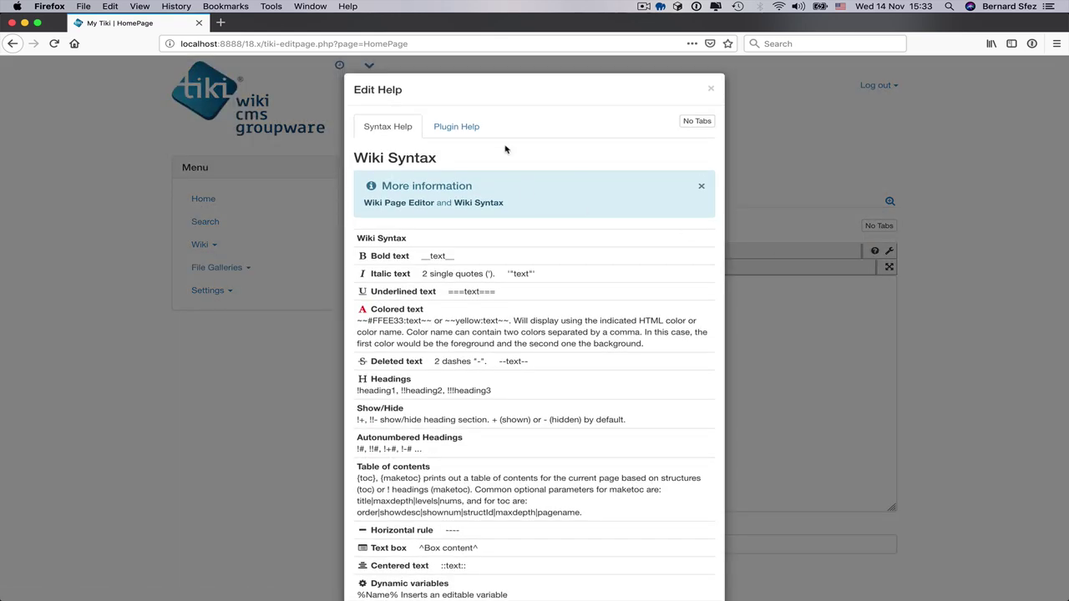
left_click(467, 126)
left_click(458, 231)
type("gr")
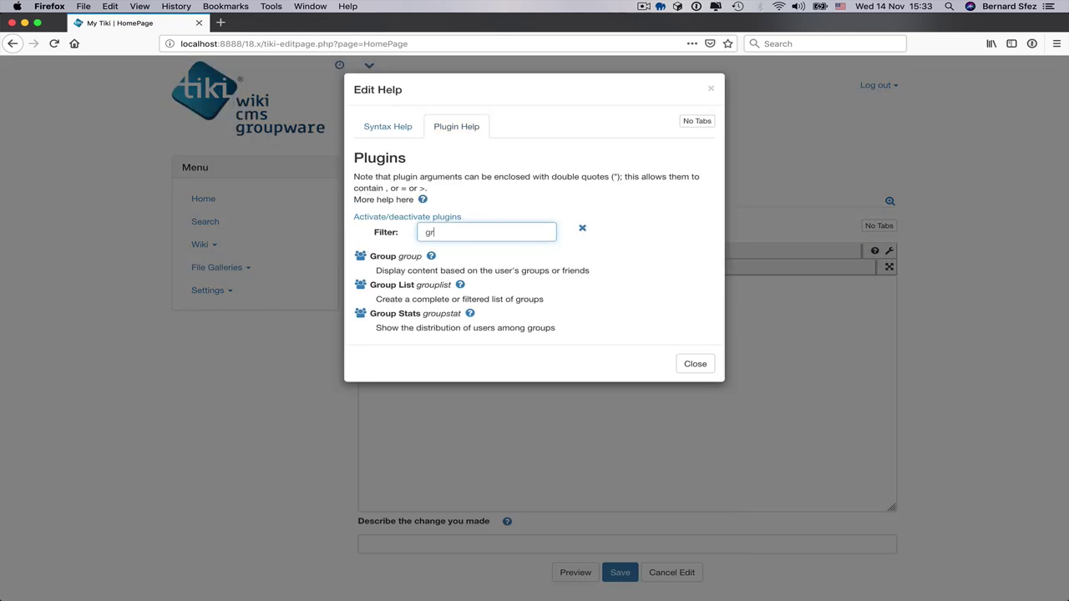
left_click(362, 257)
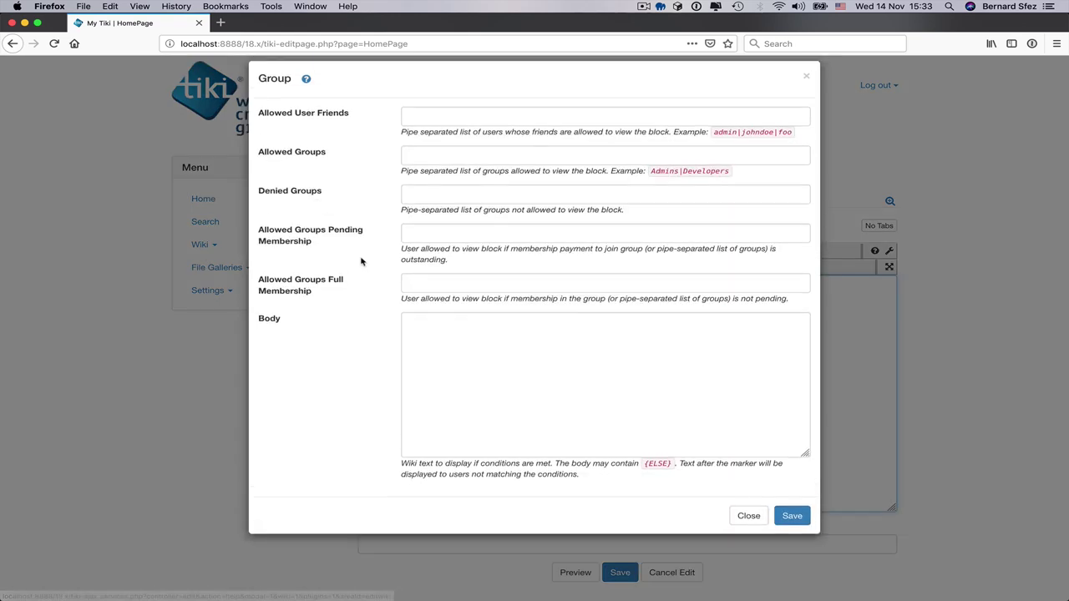
Insert the Group plugin with Admins as allowed group and the body "This is for Admins {ELSE} This for the others", and save HomePage.
left_click(412, 167)
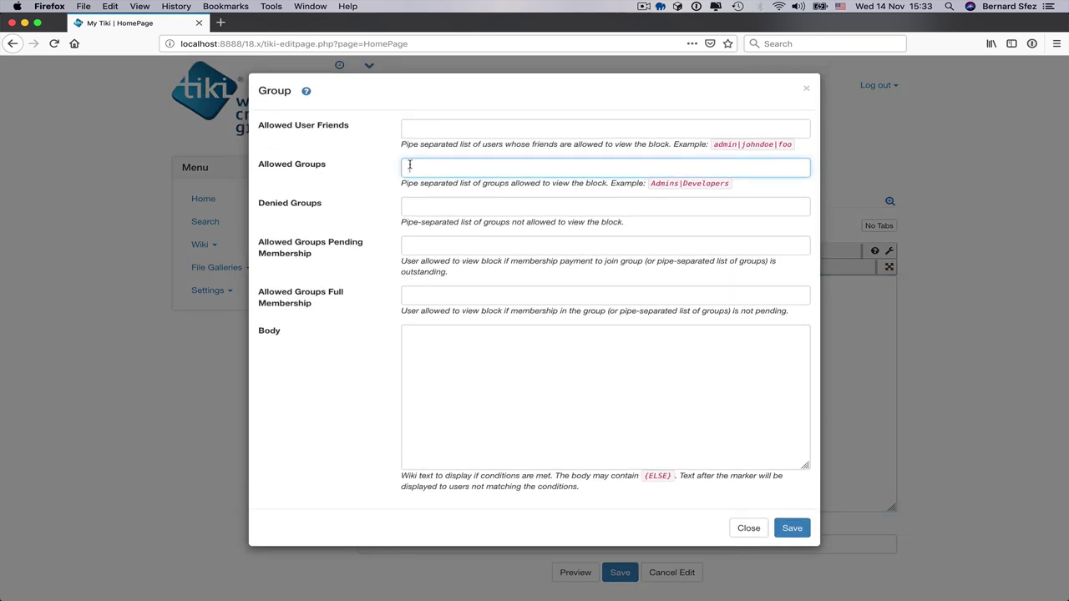
type("admi")
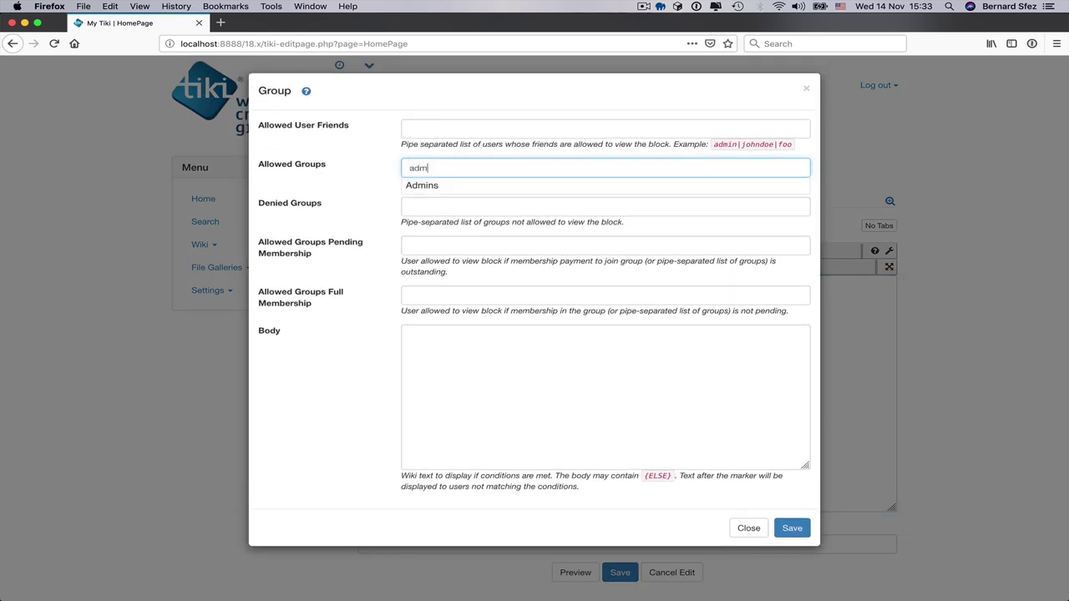
key("Down")
key("Return")
left_click(451, 360)
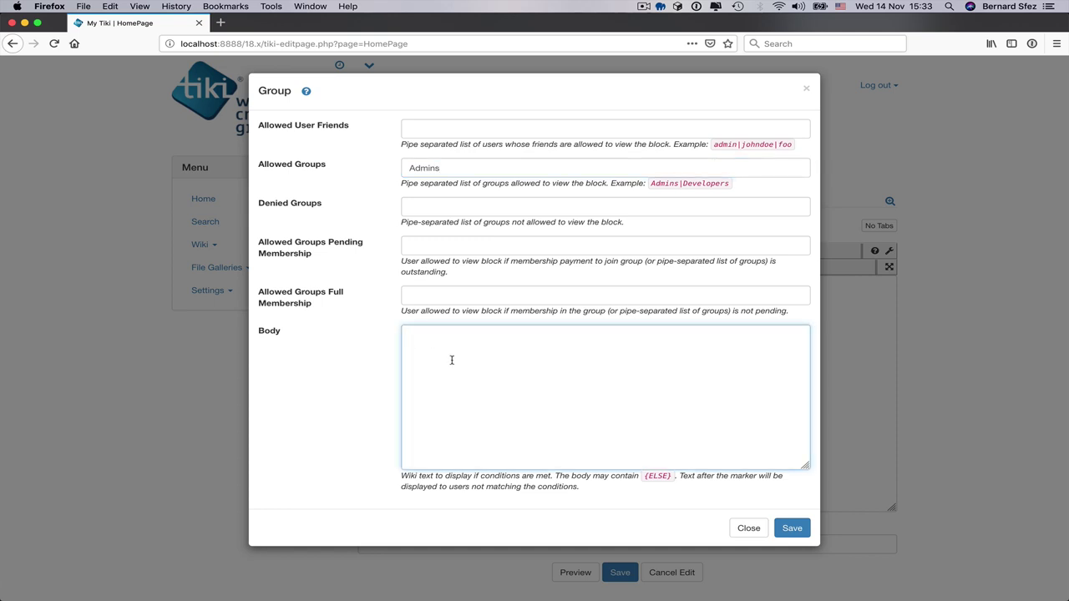
type("This is for Admins {ELSE}")
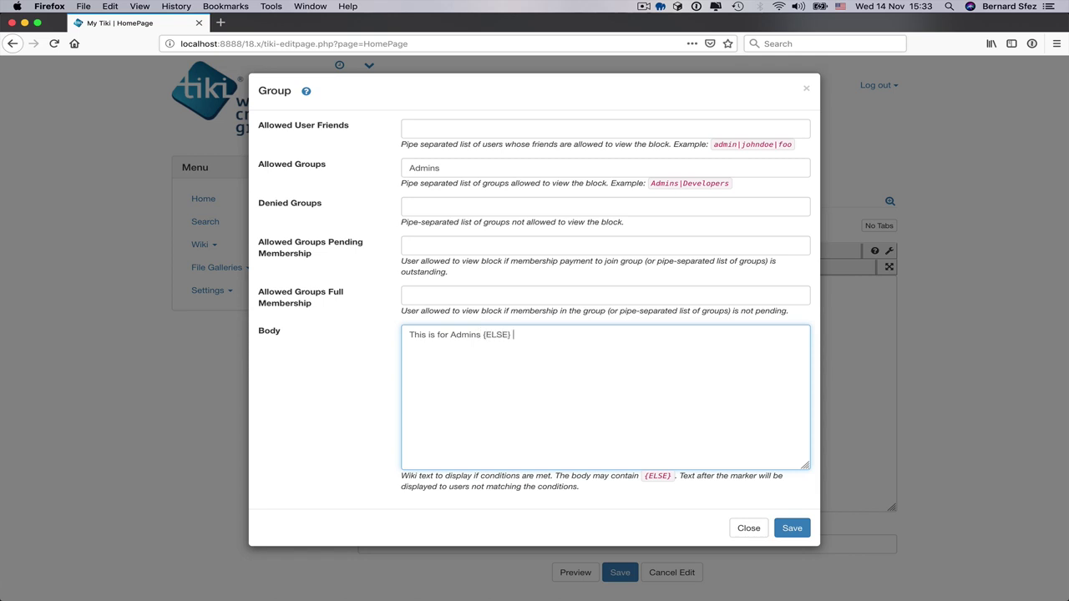
type(" This for the others")
left_click(792, 526)
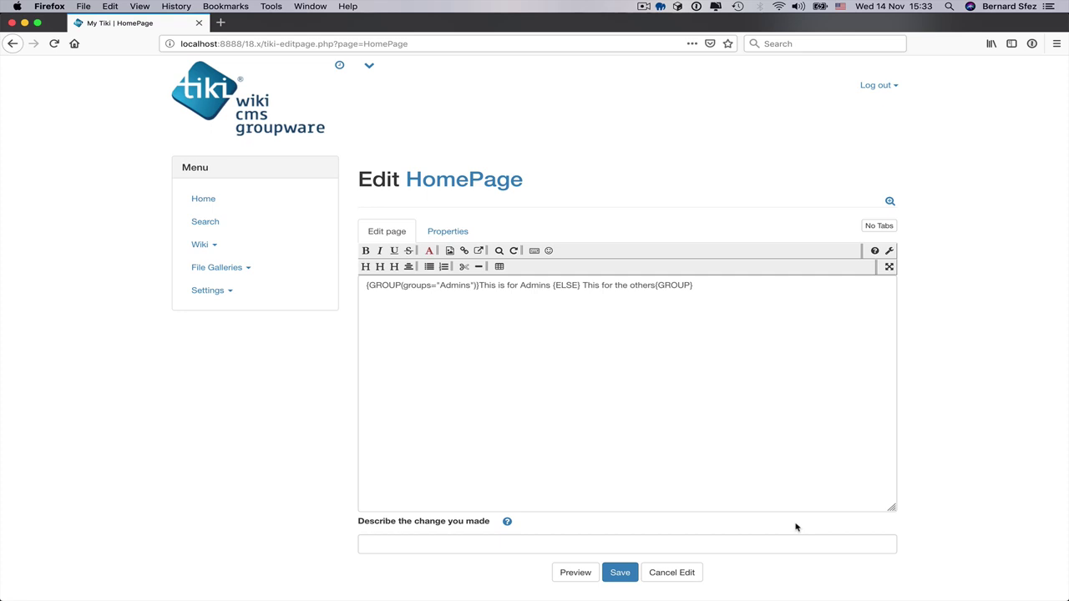
left_click(617, 576)
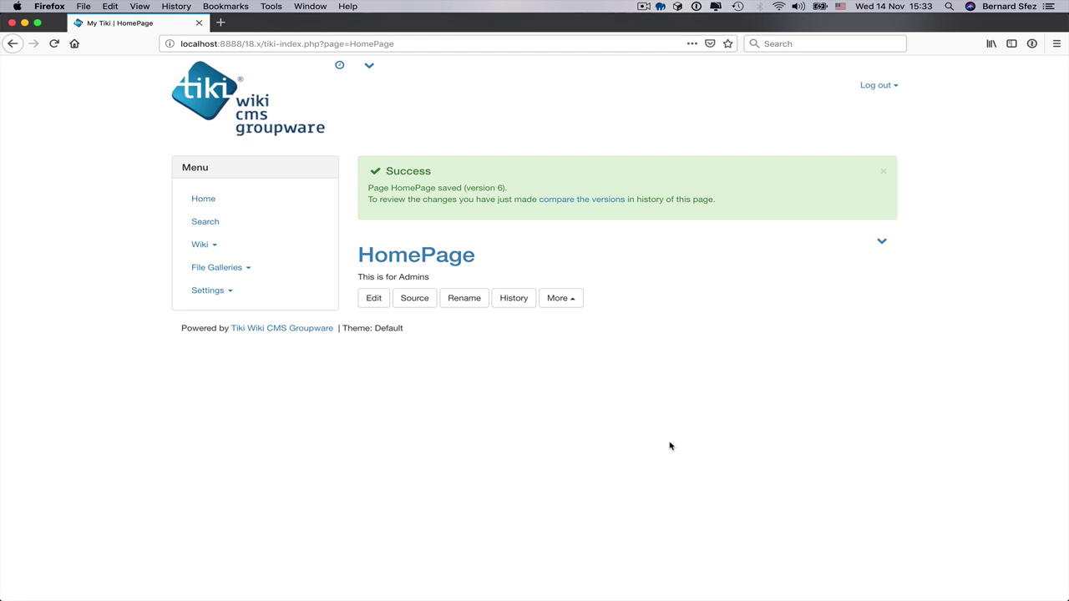
Switch to Safari, reload HomePage to check what a logged-out visitor sees, and return to Firefox.
key("super+Tab")
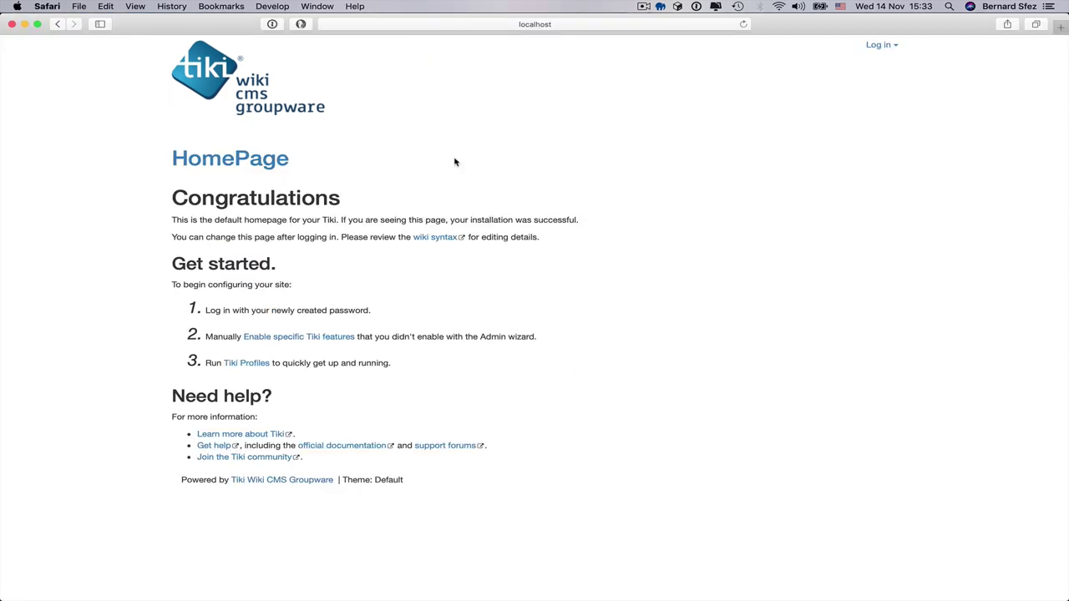
key("super+r")
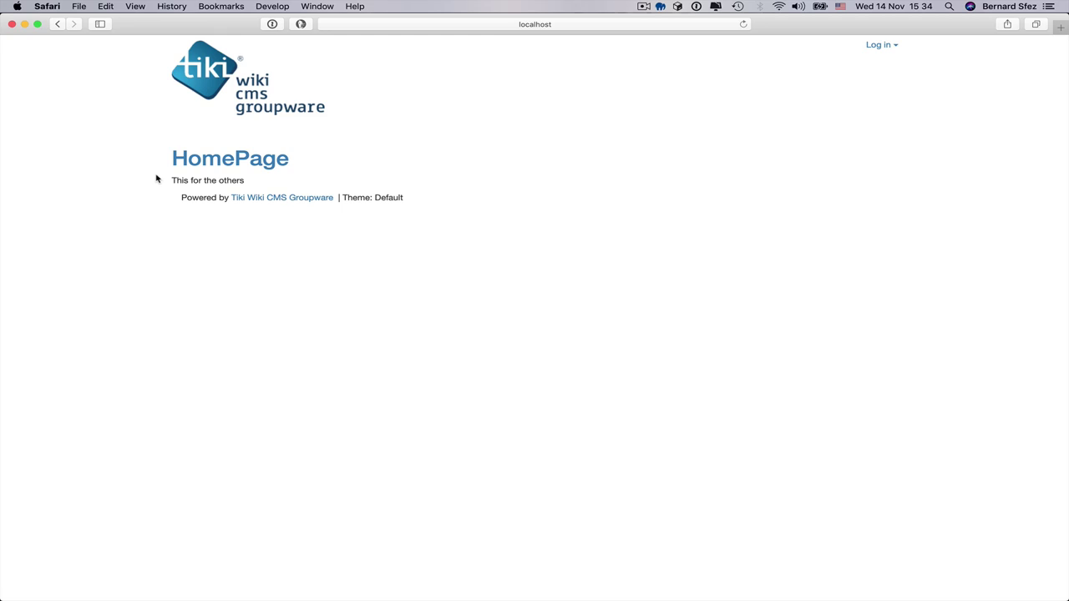
key("super+Tab")
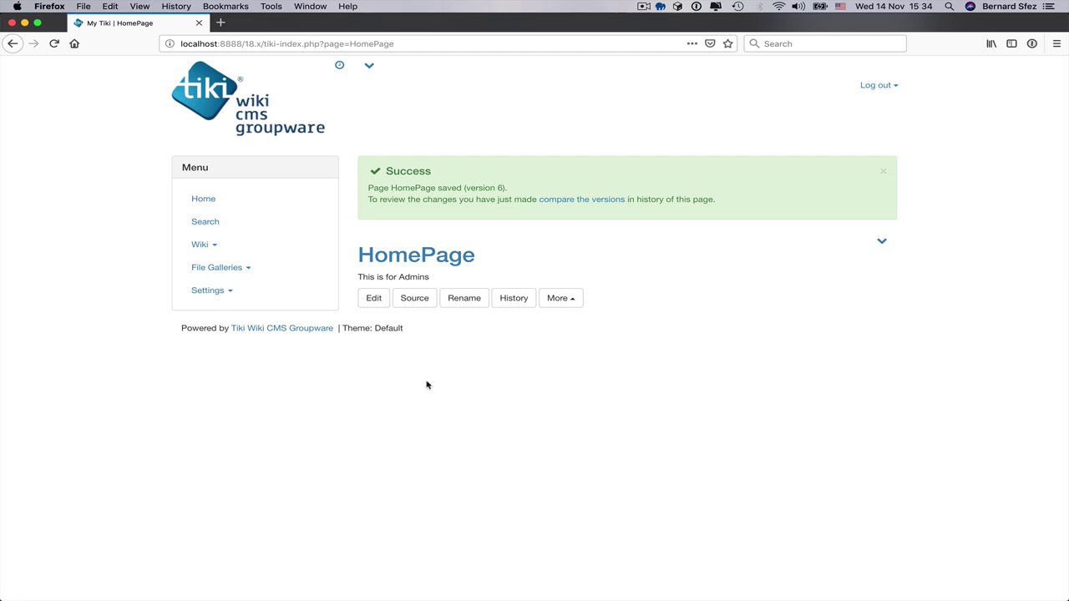
Open the Control Panels page and review the entries under Settings and the Quick Administration shortcuts.
left_click(200, 291)
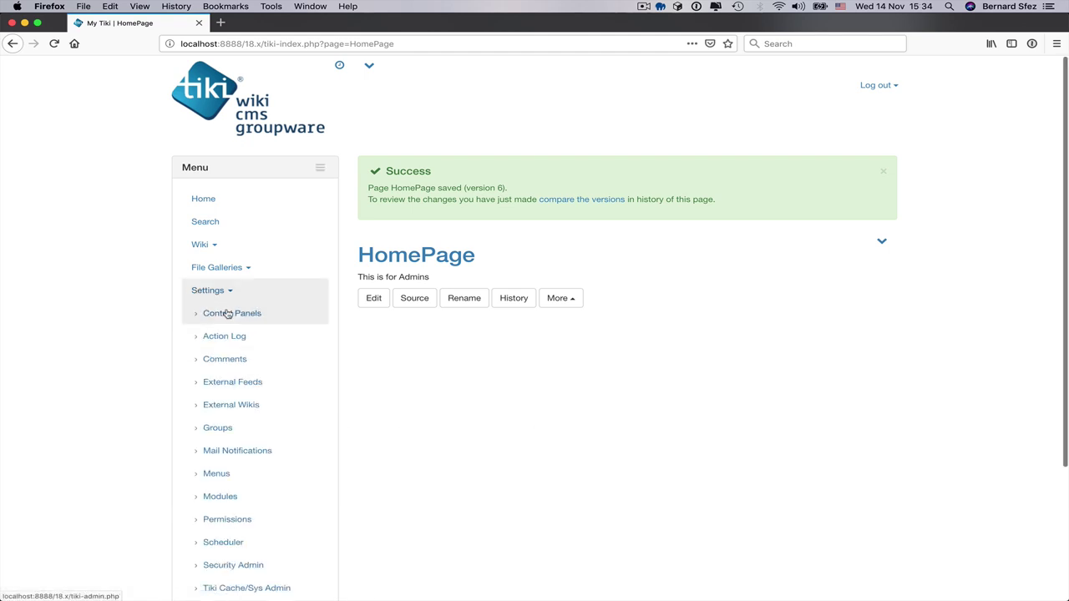
left_click(227, 313)
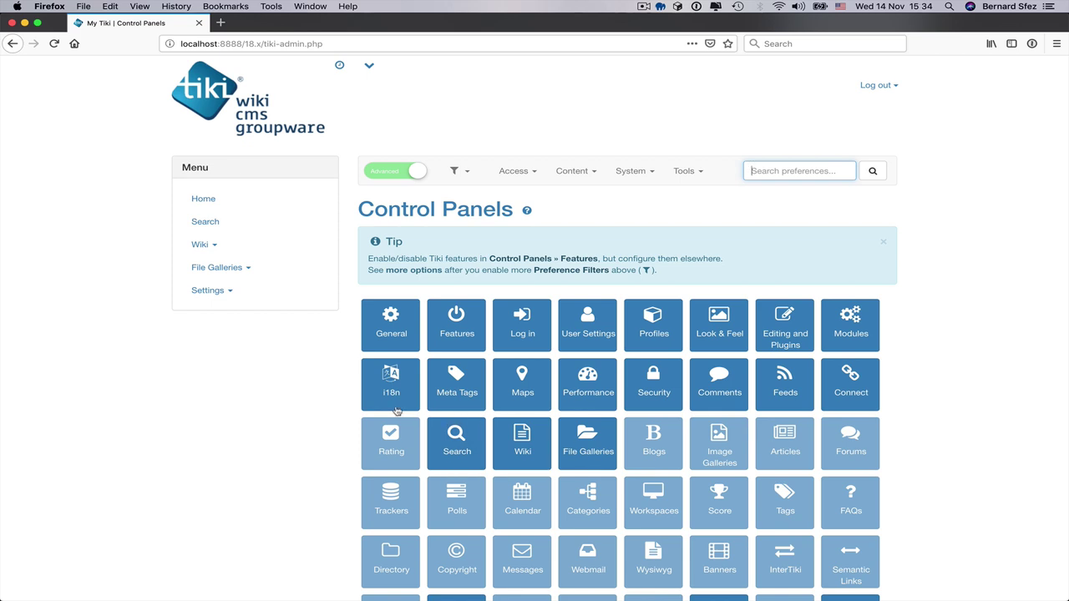
left_click(205, 292)
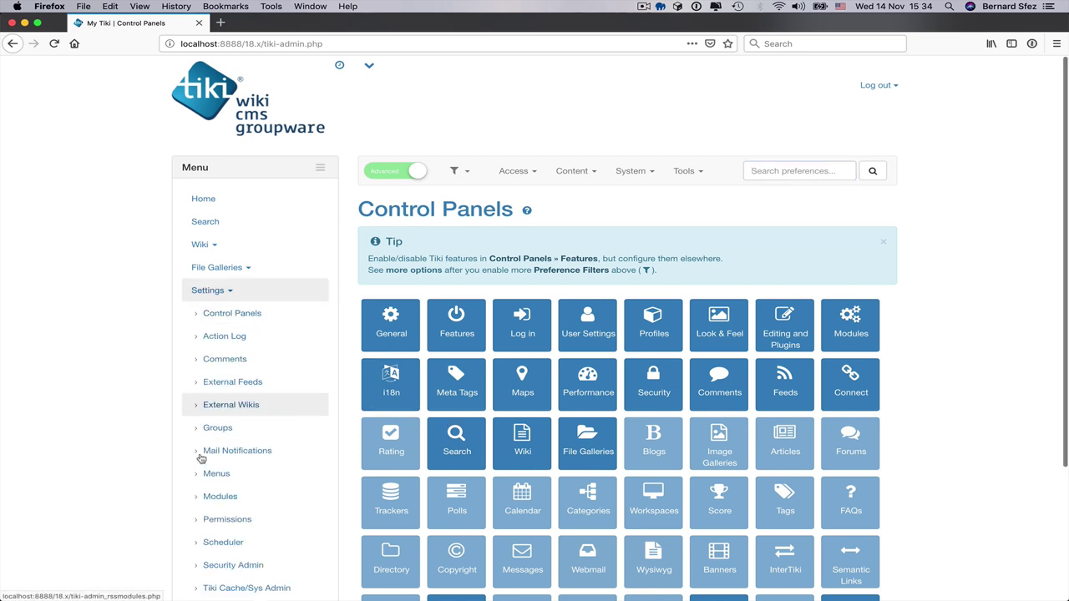
scroll(226, 518, "down", 3)
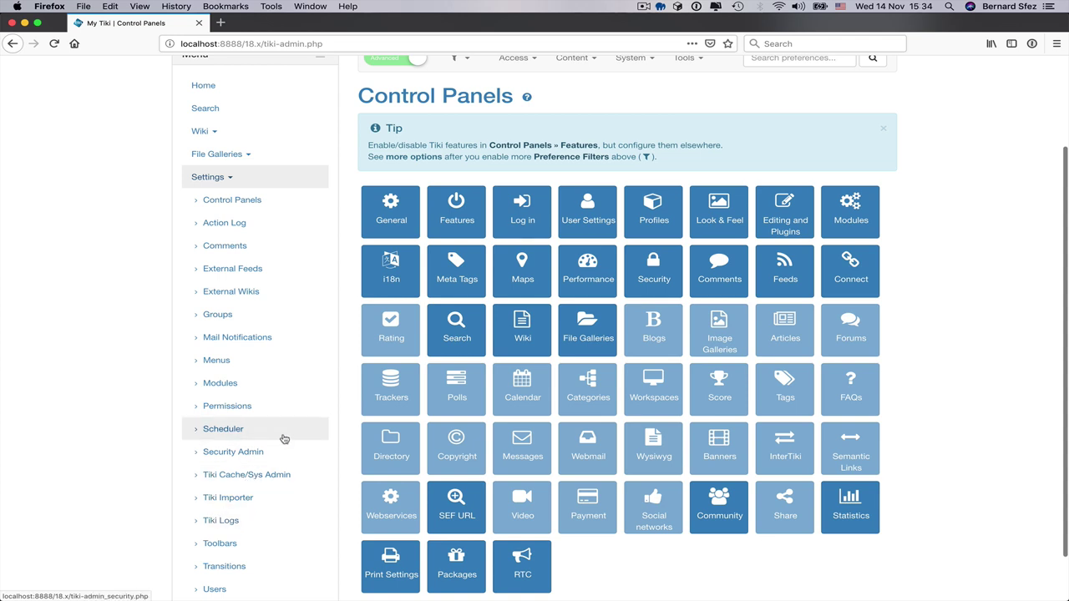
scroll(282, 437, "up", 3)
left_click(370, 66)
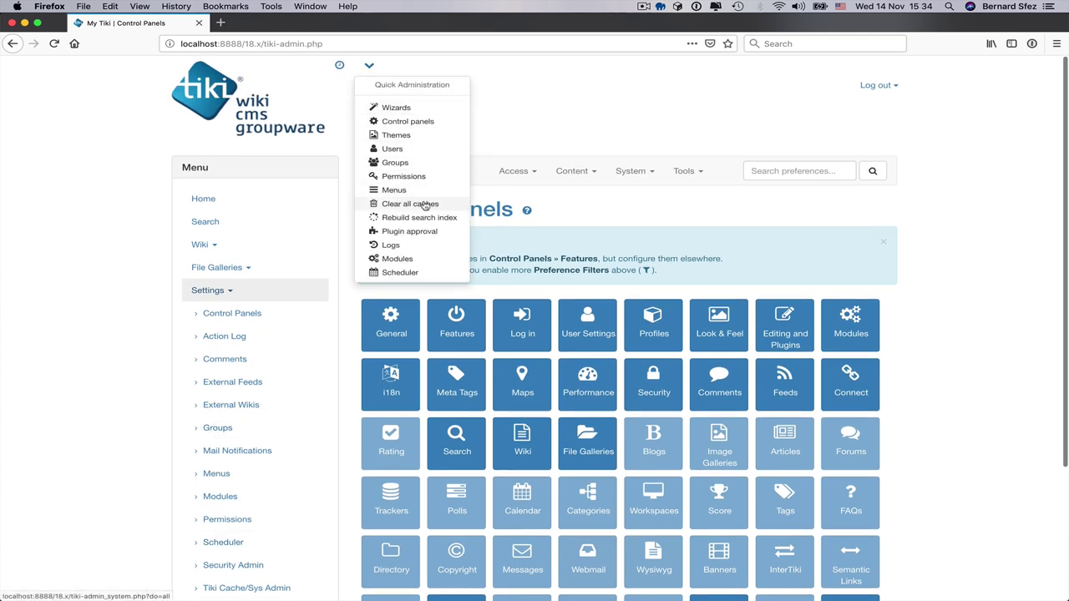
Review the Tools entries and the Quick Administration shortcuts, and open the Search control panel.
left_click(686, 173)
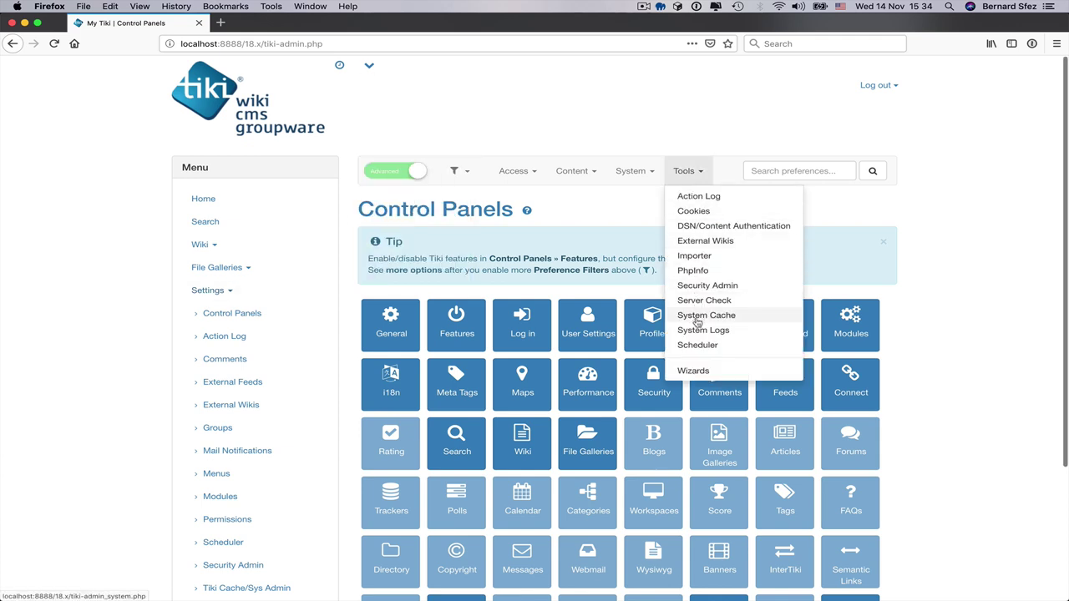
left_click(949, 364)
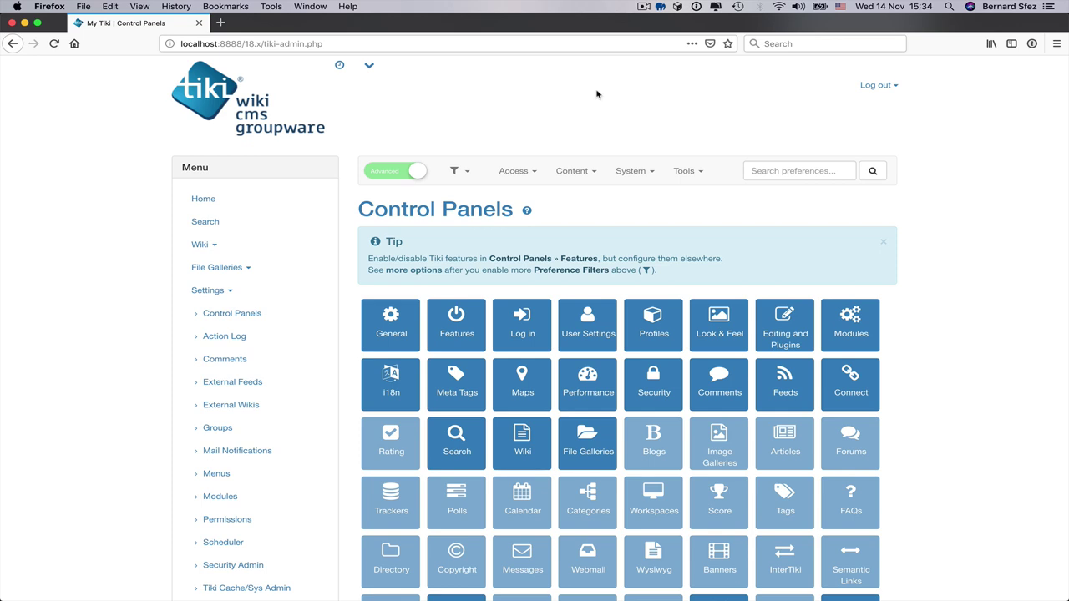
left_click(370, 68)
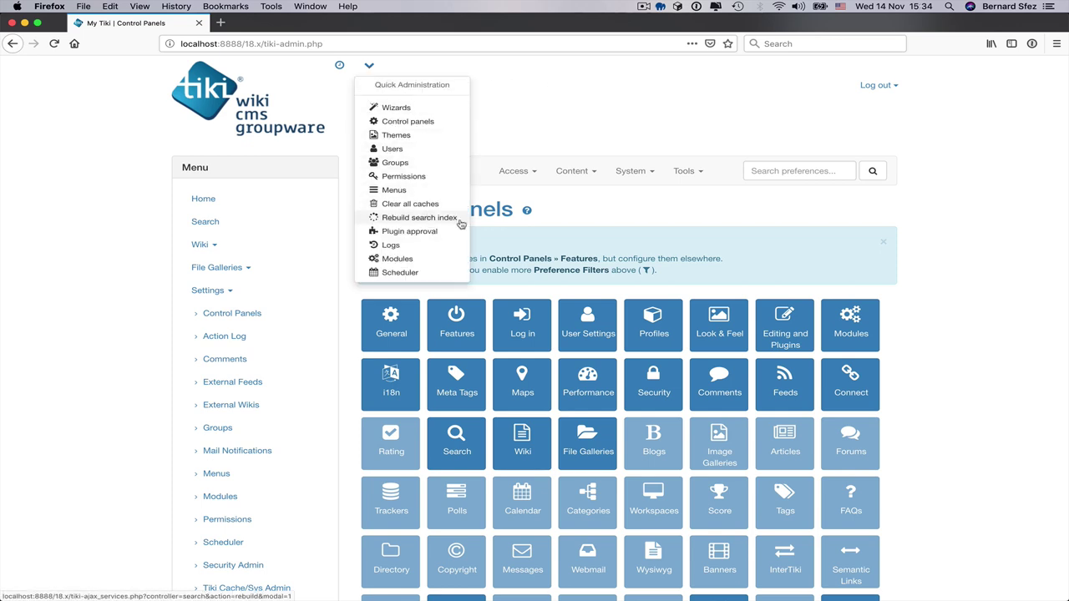
left_click(458, 439)
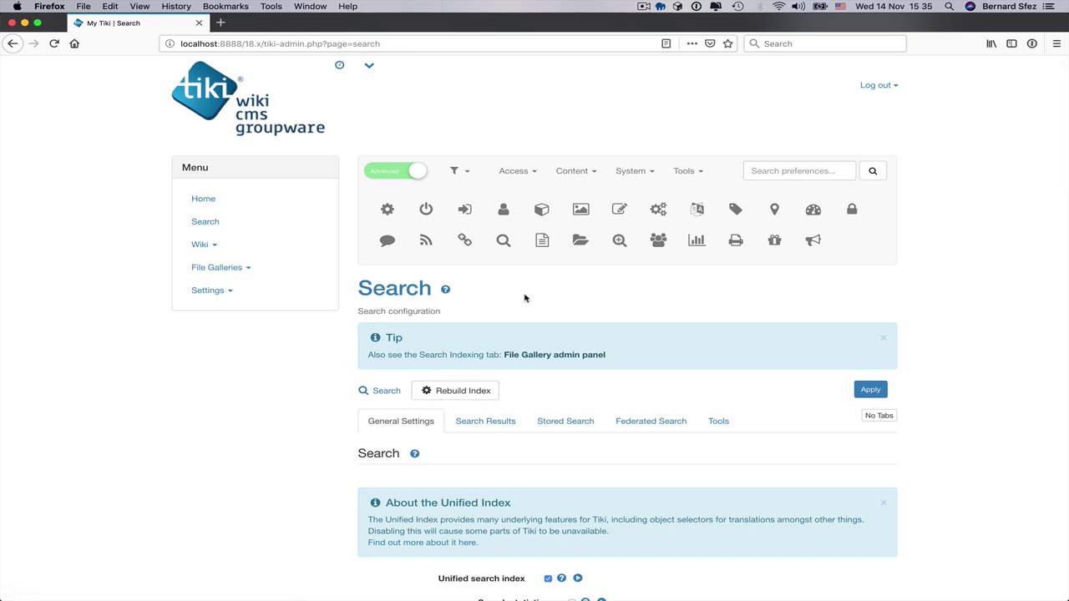
Open the Server Check page and examine the database, server, PHP and PHP security properties with their Tiki fitness ratings.
left_click(684, 172)
left_click(691, 302)
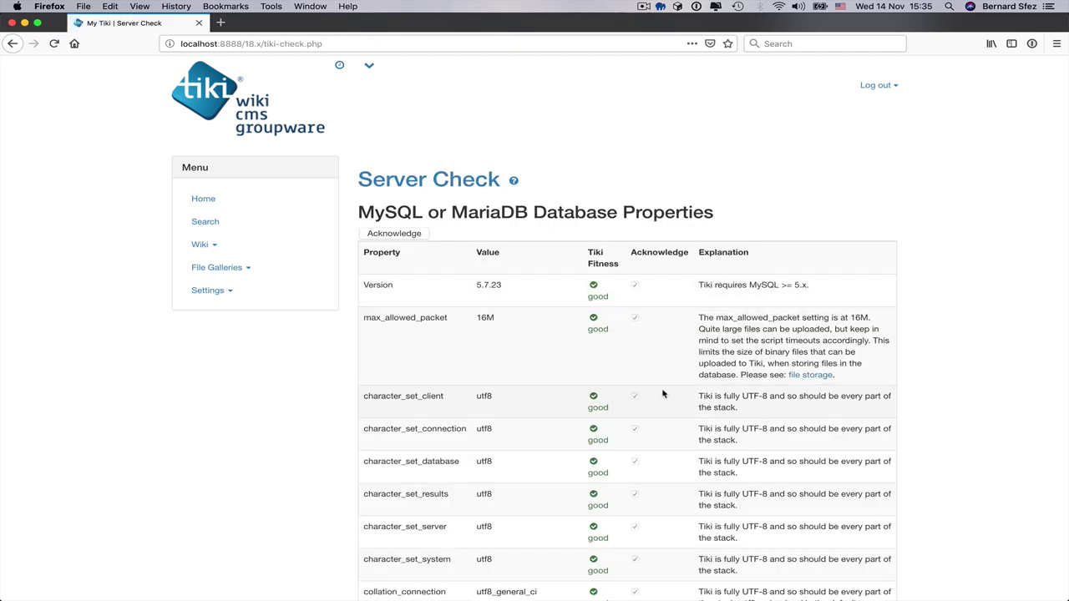
scroll(662, 394, "down", 5)
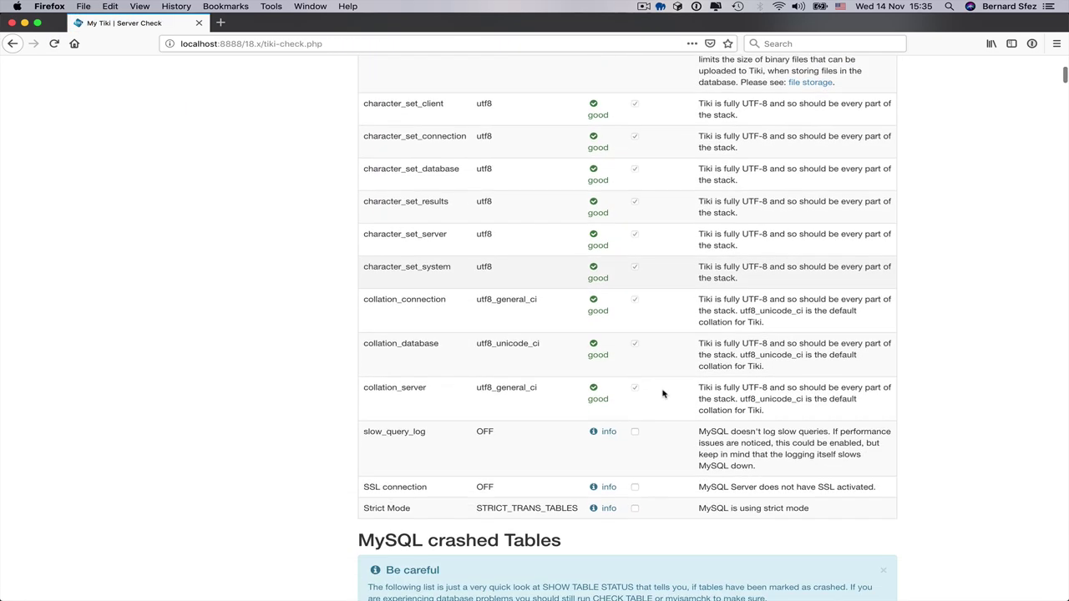
scroll(662, 393, "down", 5)
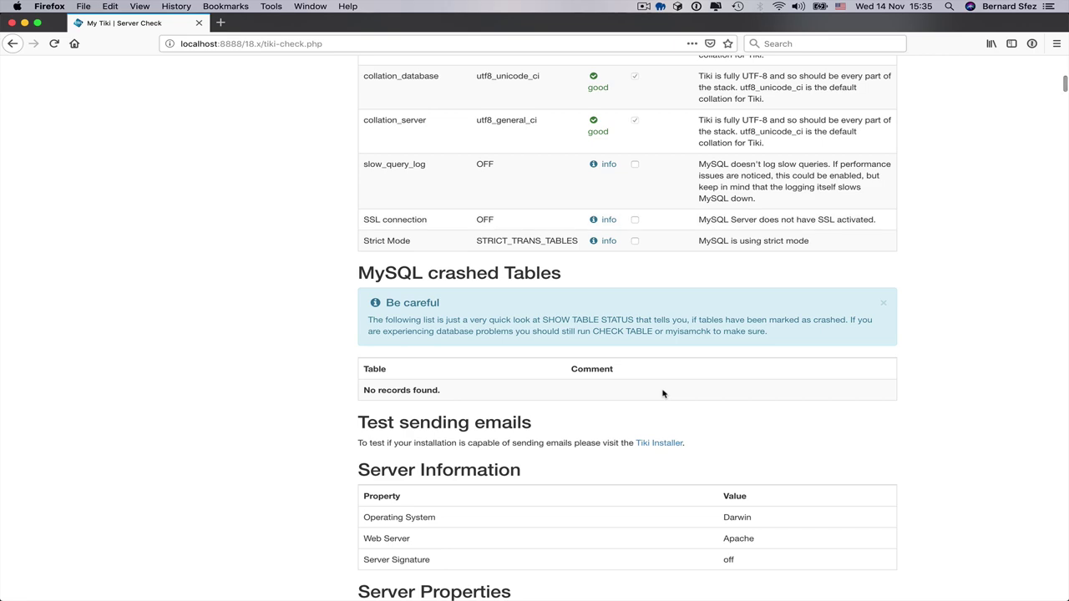
scroll(662, 393, "down", 5)
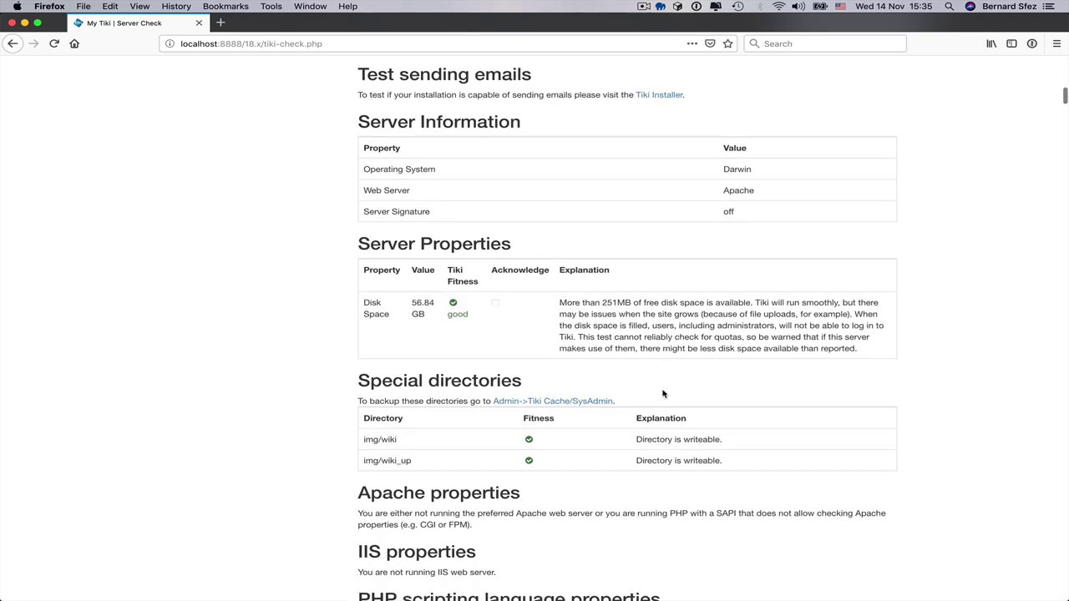
scroll(662, 393, "down", 5)
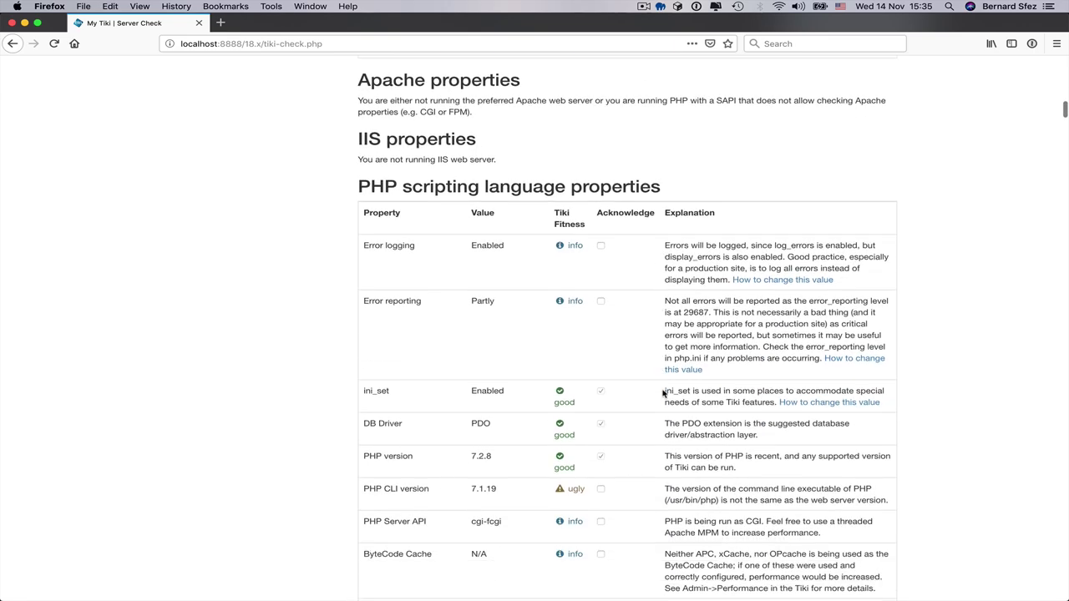
scroll(662, 394, "down", 1)
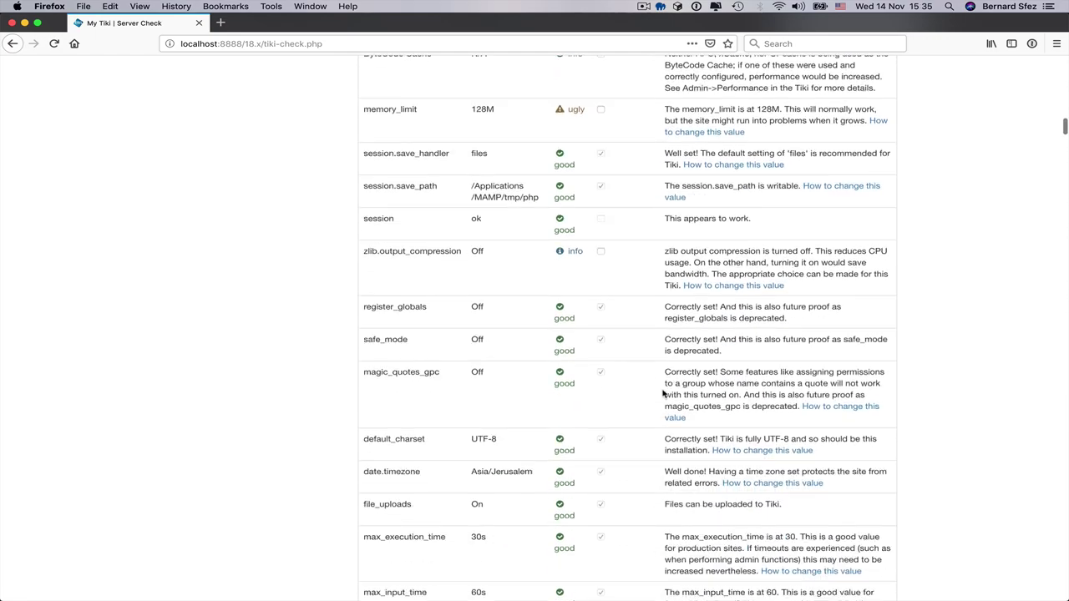
scroll(663, 393, "down", 3)
scroll(663, 392, "down", 5)
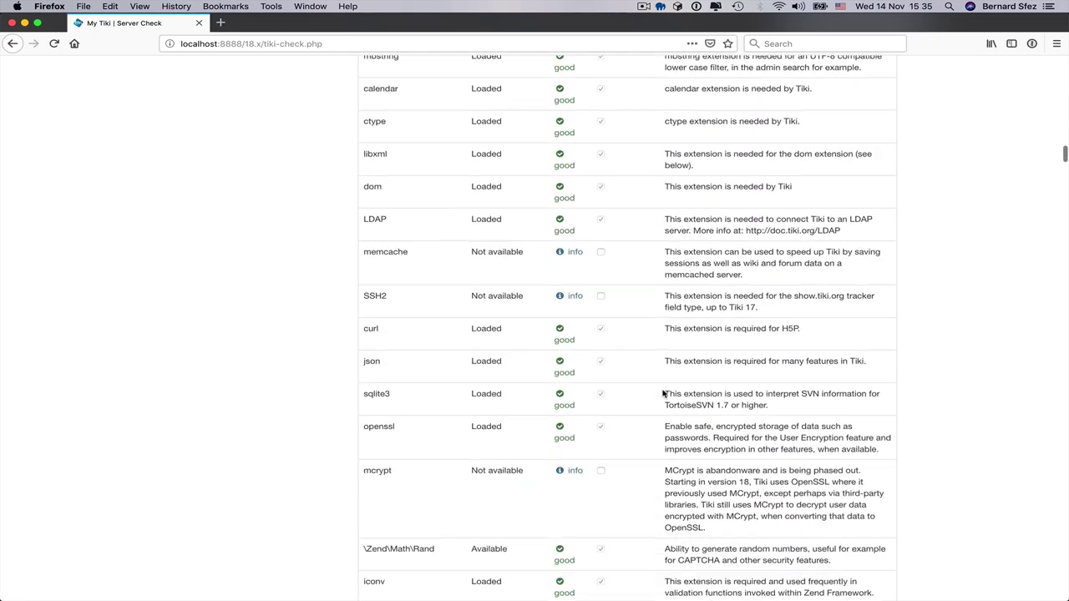
scroll(663, 393, "down", 8)
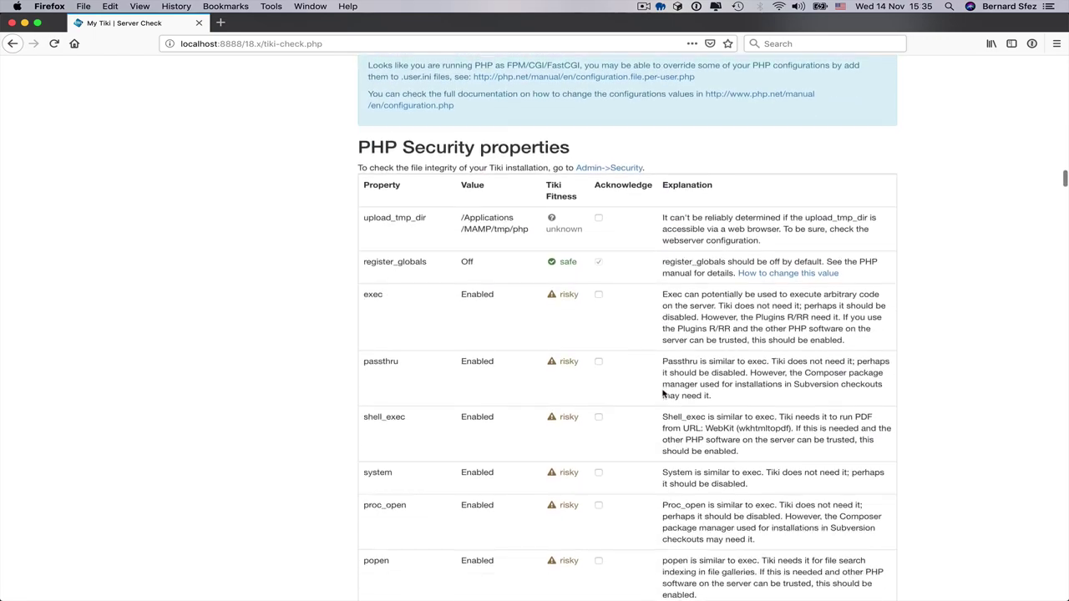
scroll(663, 393, "down", 5)
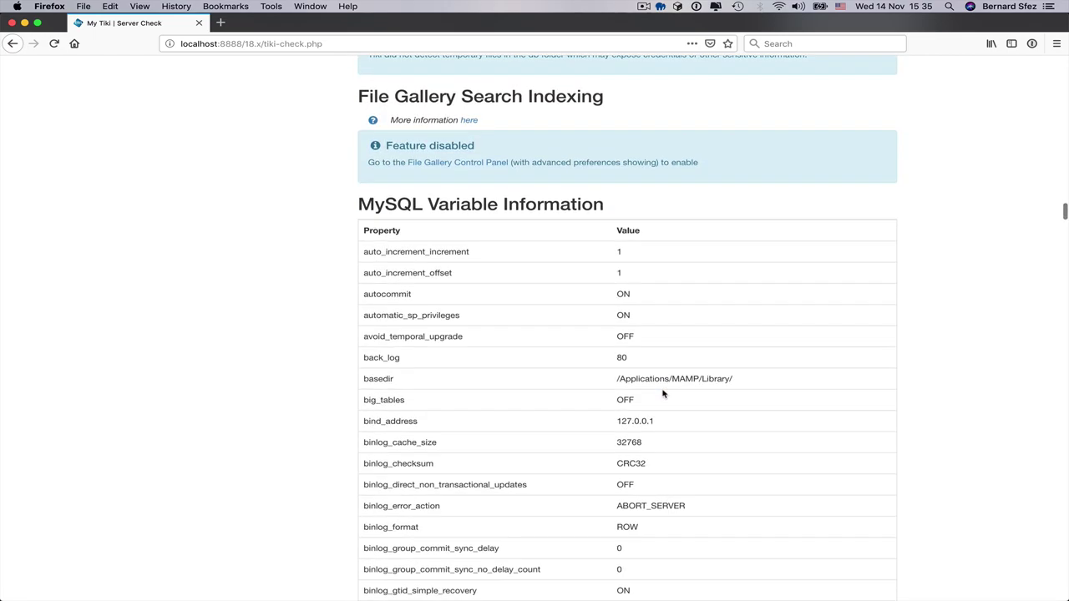
scroll(663, 392, "down", 6)
scroll(663, 393, "down", 2)
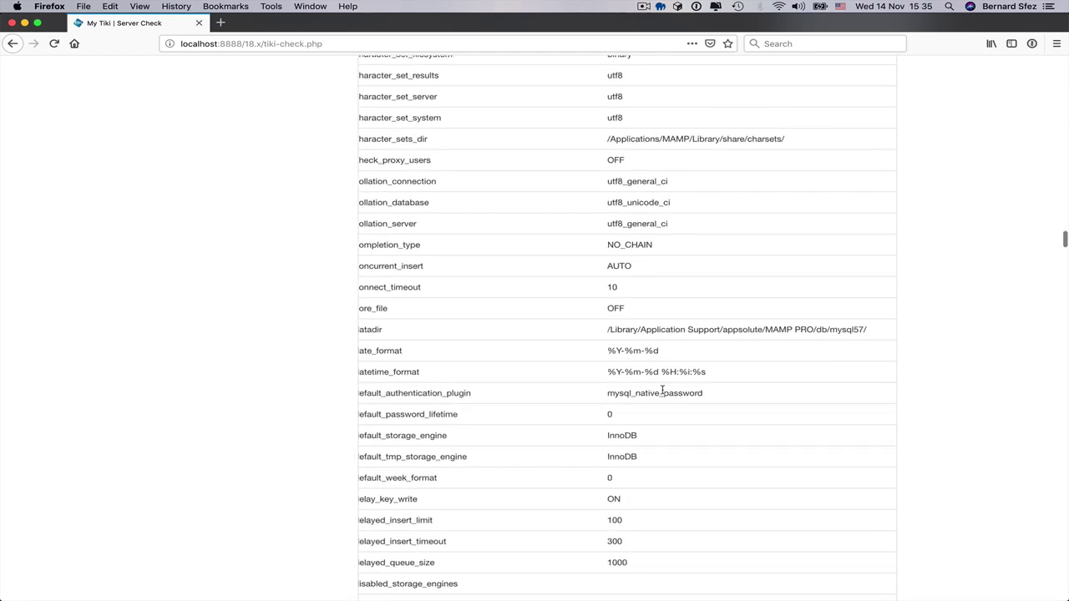
scroll(926, 347, "up", 20)
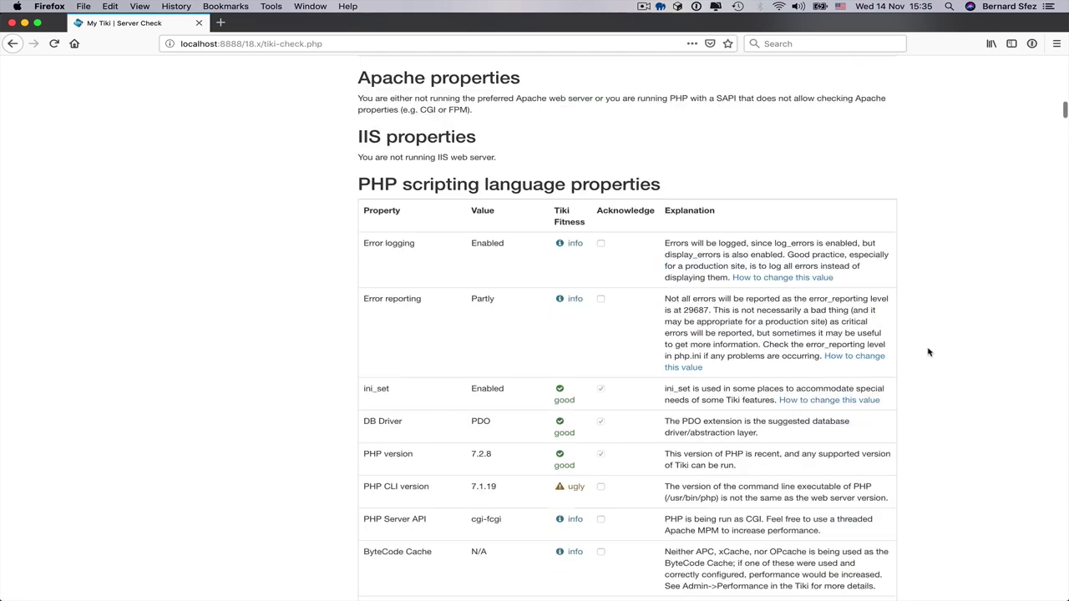
Open the phpinfo page under Settings and examine the server's PHP configuration and loaded extensions.
left_click(239, 290)
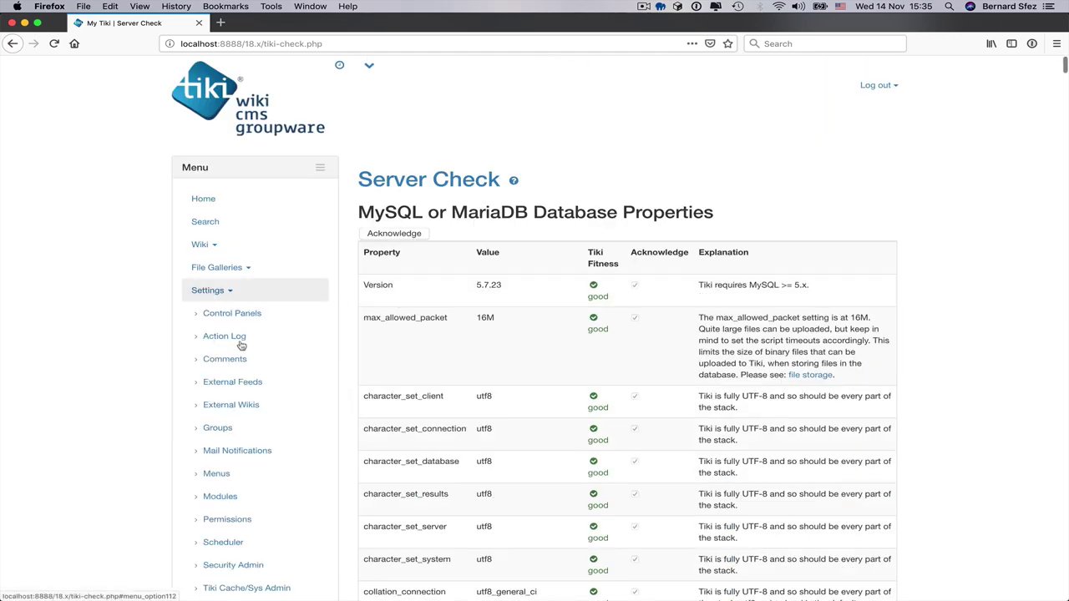
scroll(276, 517, "down", 3)
left_click(234, 503)
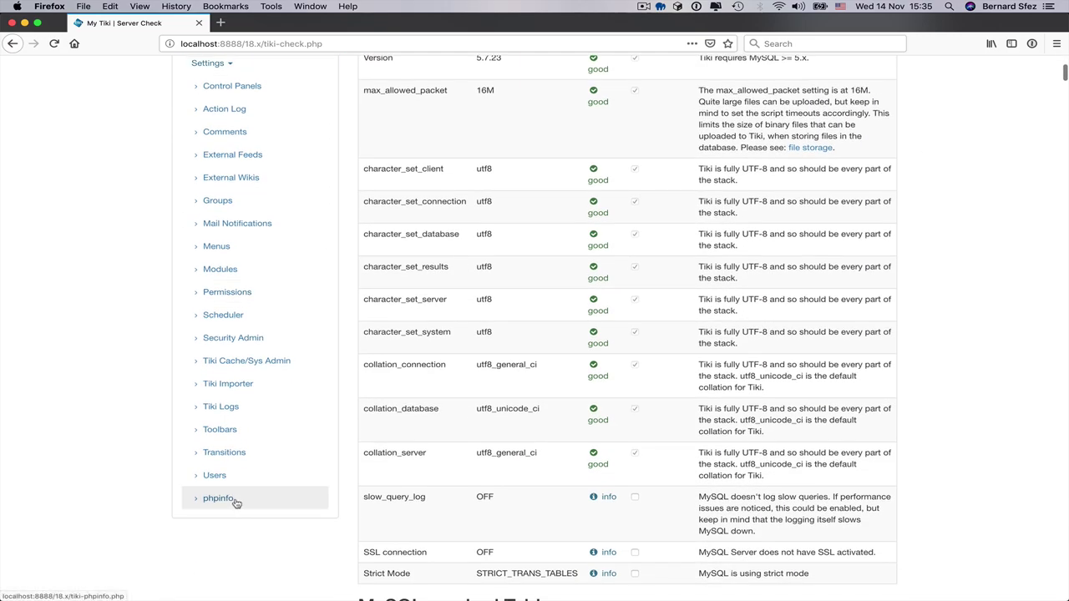
scroll(622, 421, "down", 20)
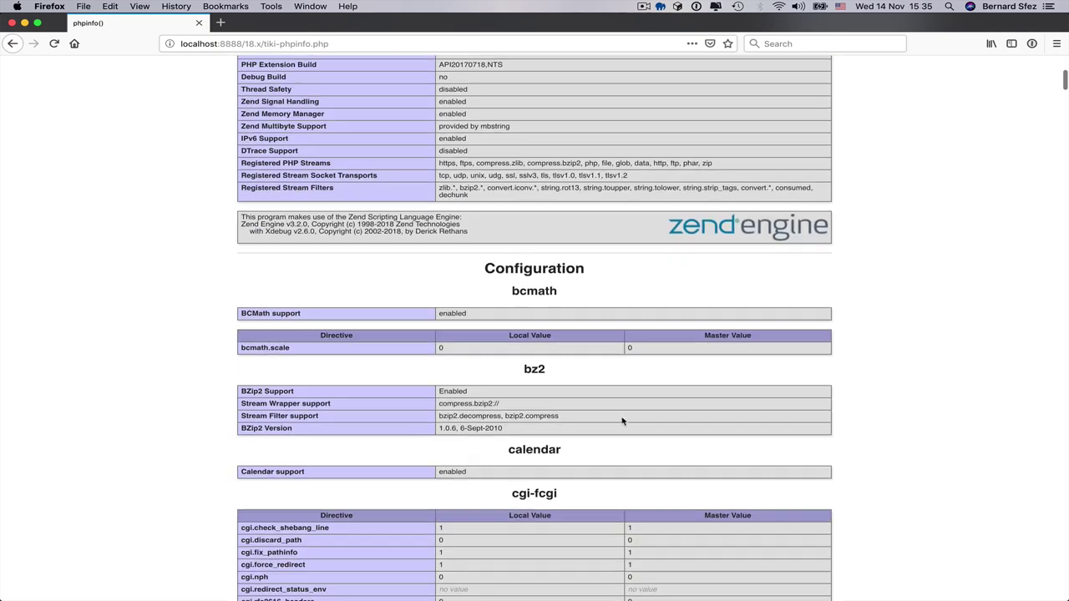
scroll(622, 421, "down", 20)
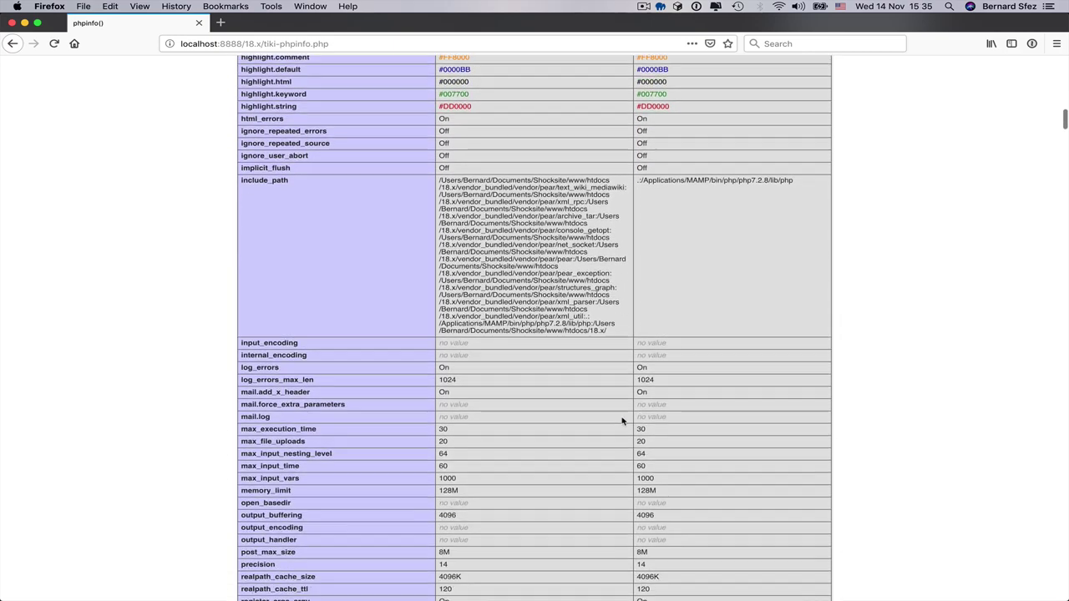
scroll(622, 420, "down", 12)
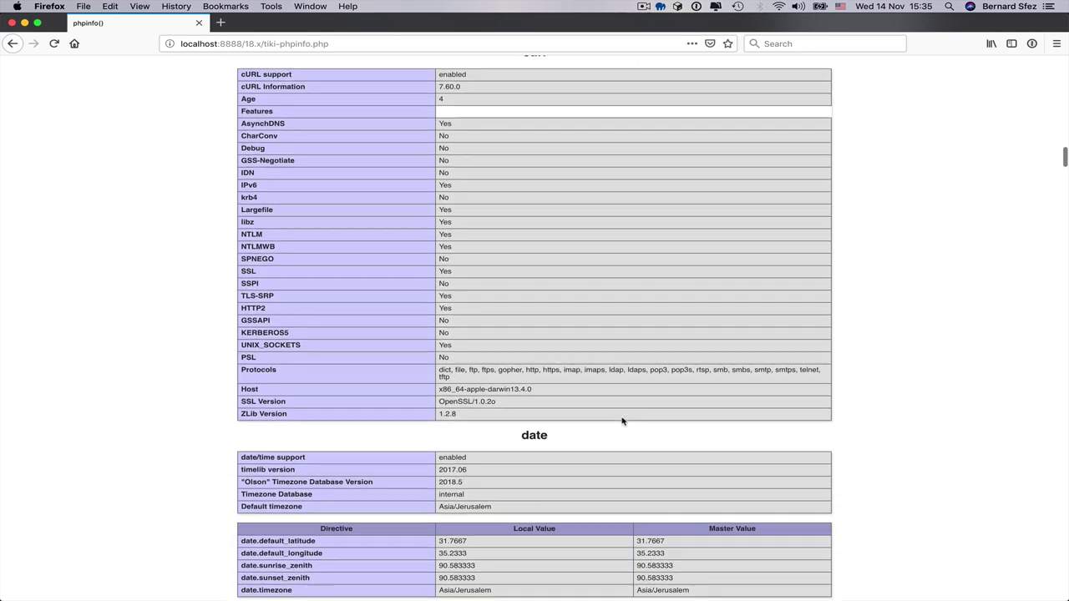
scroll(622, 421, "down", 10)
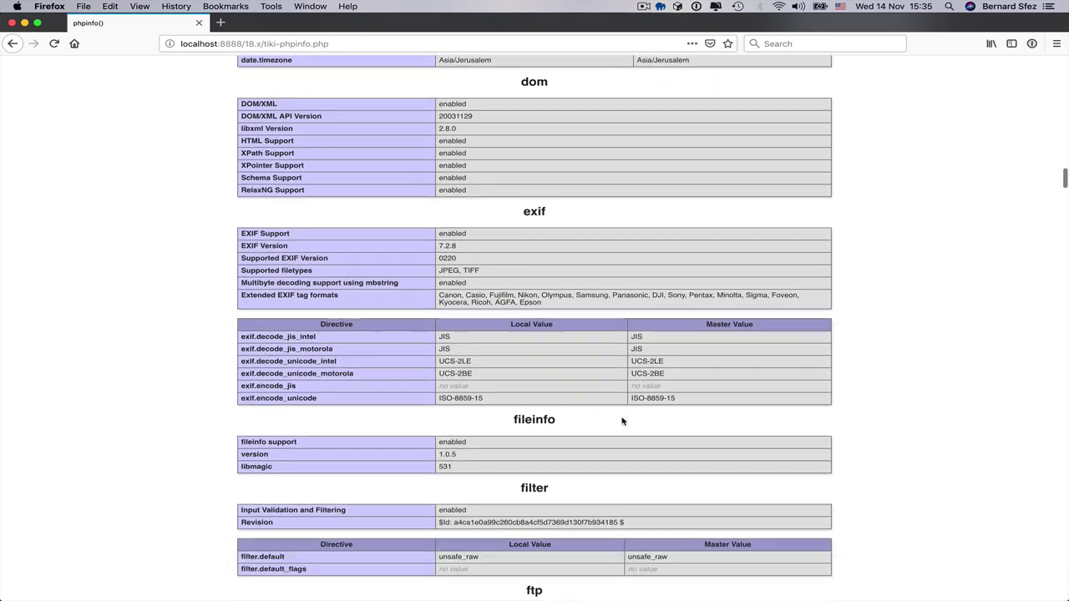